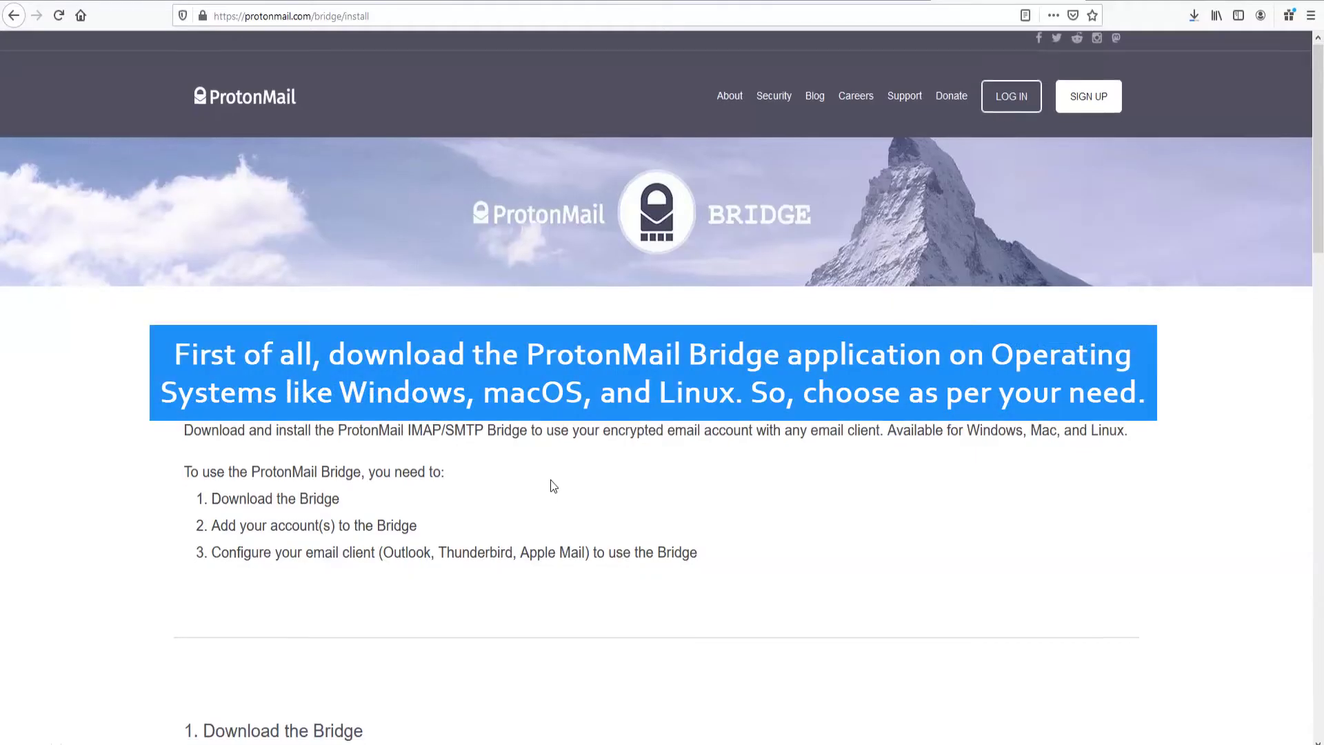
# Scroll the ProtonMail site down to the Bridge download section
pyautogui.scroll(-4, 552, 486)
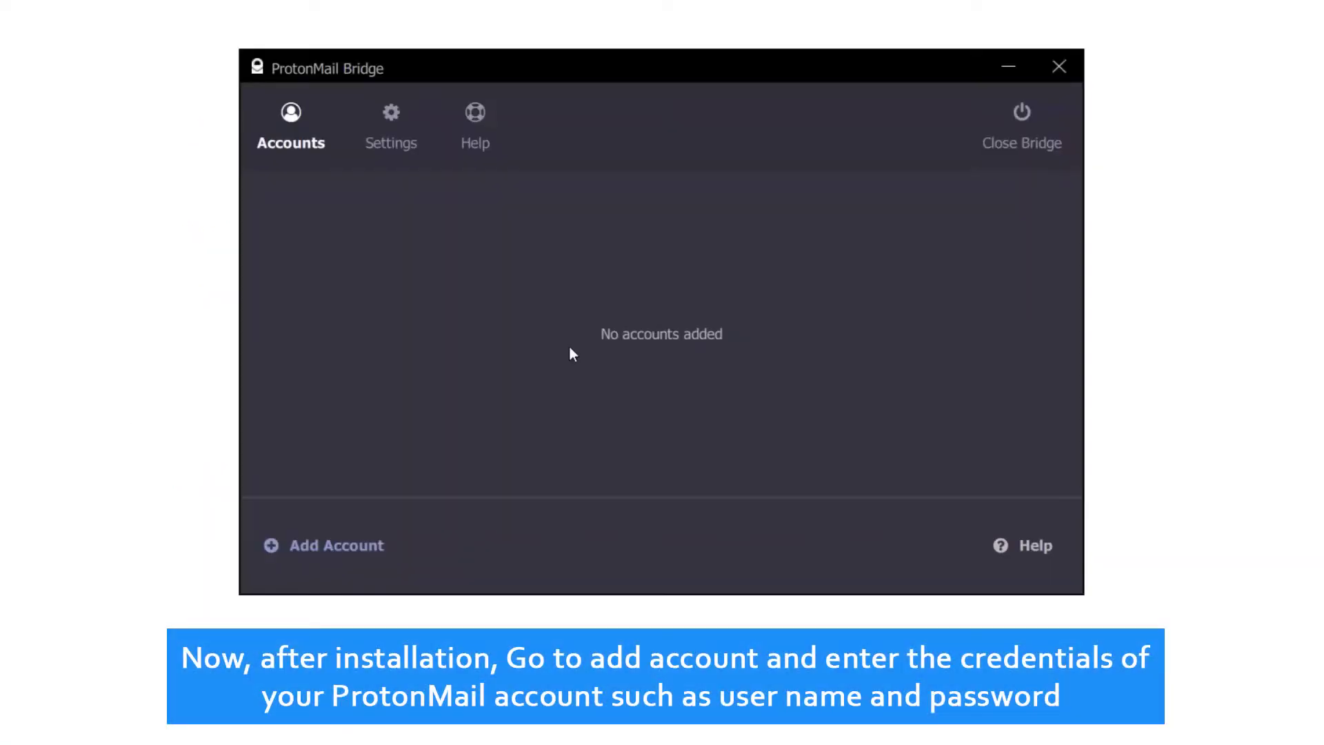
# Add a ProtonMail account to Bridge, entering its username and the account password
pyautogui.click(332, 551)
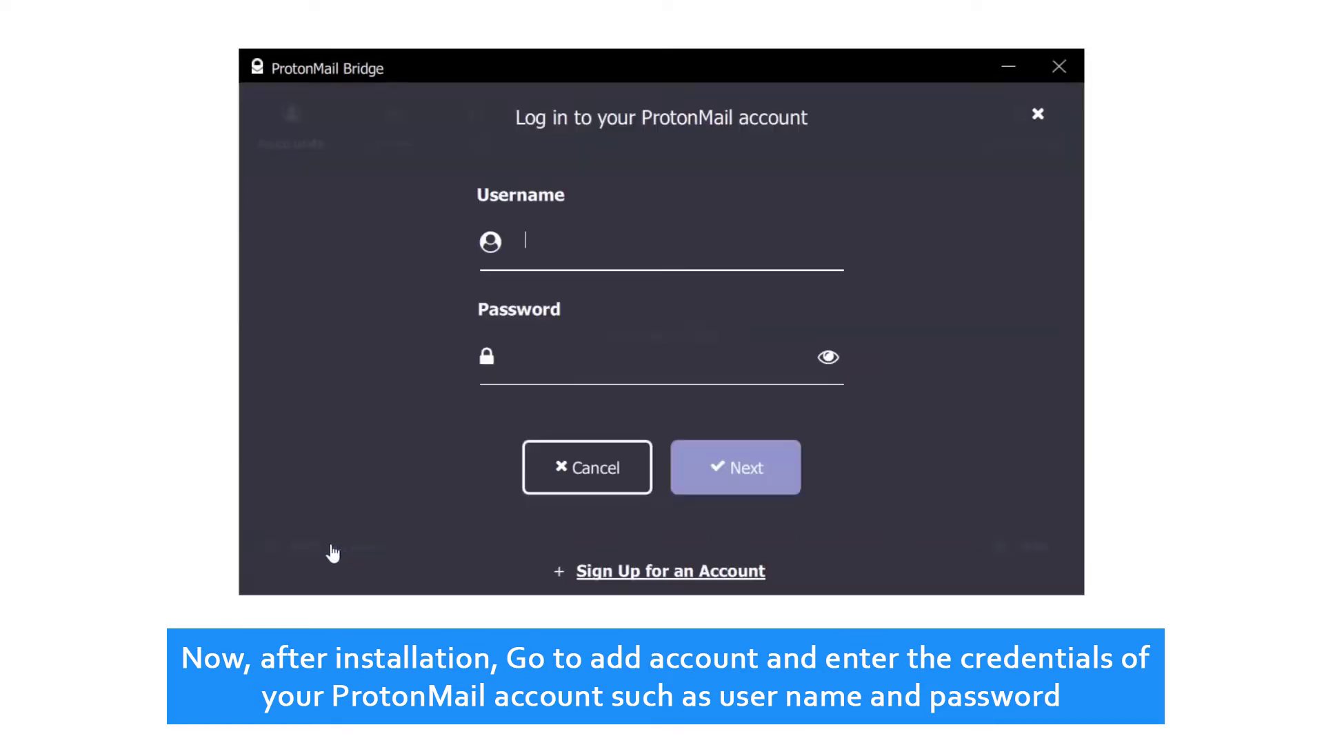
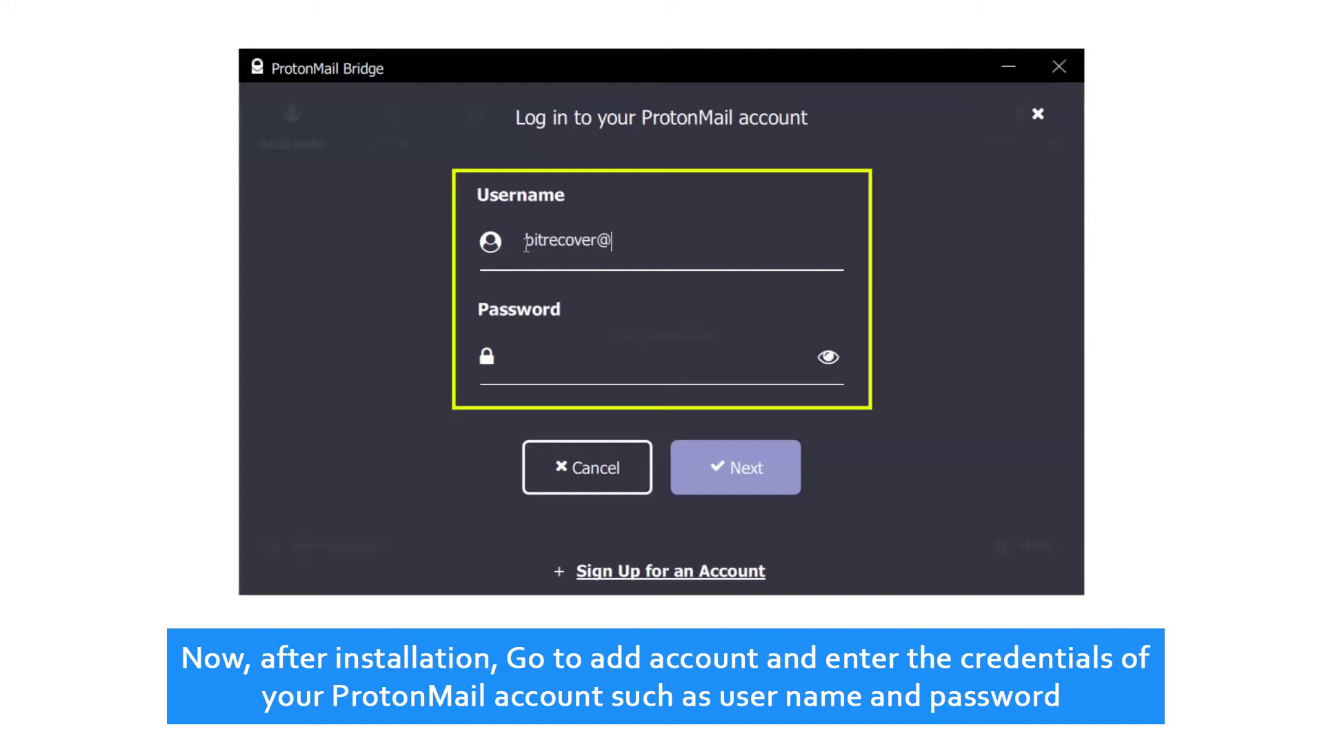
pyautogui.click(528, 356)
pyautogui.write('•••••••••••')
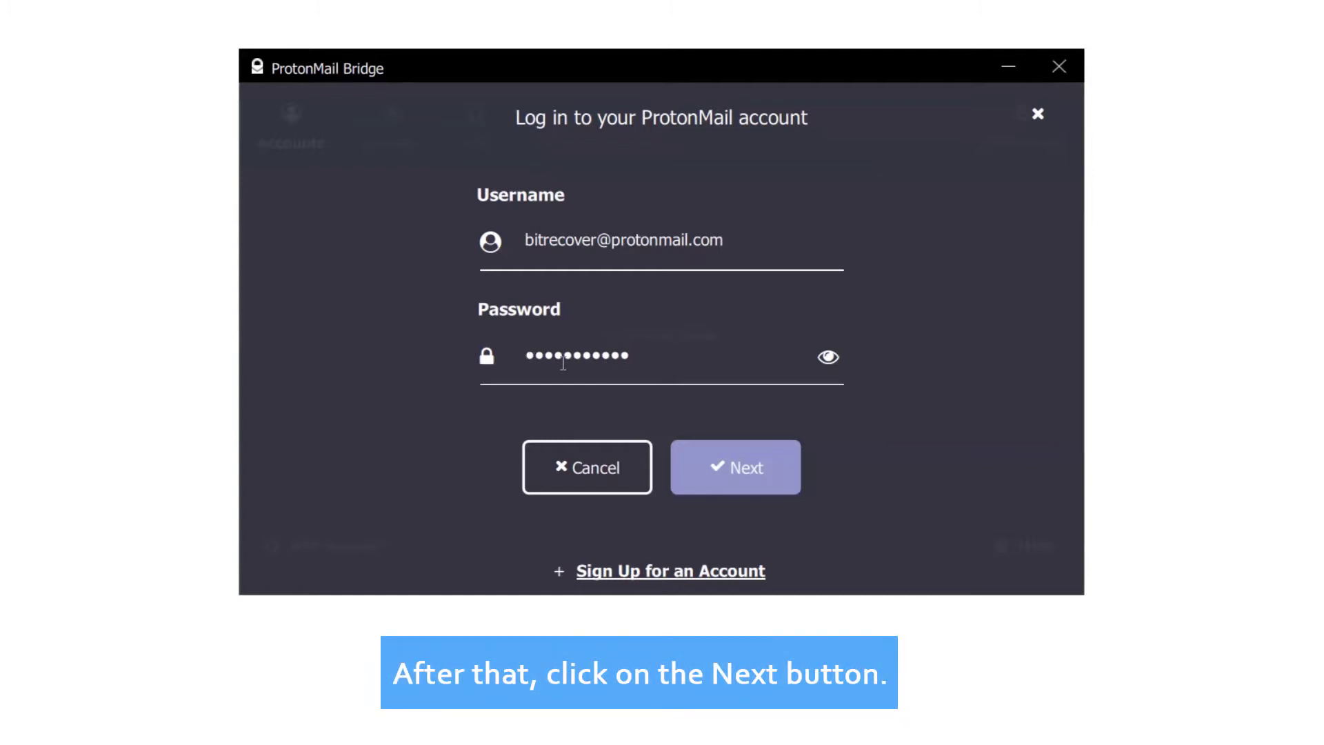
pyautogui.click(735, 468)
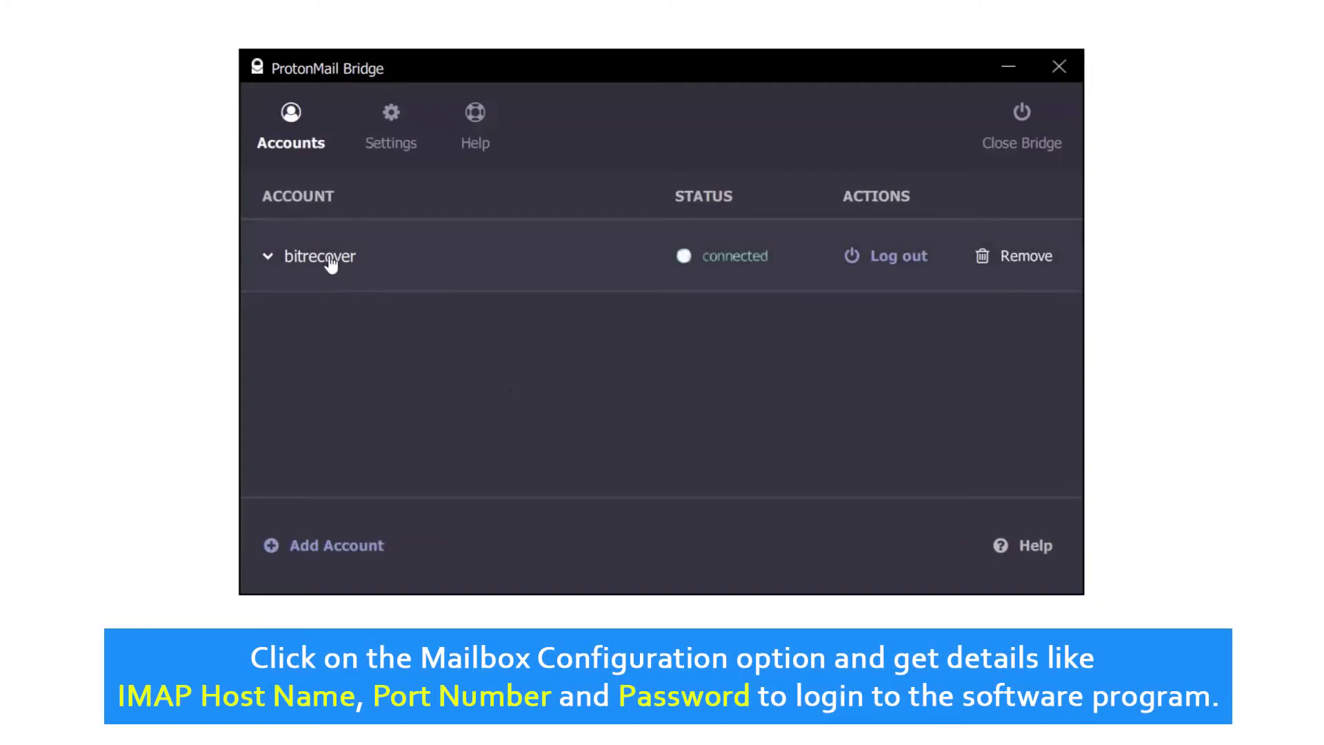
# Expand the connected account and display its Mailbox configuration with the IMAP/SMTP details
pyautogui.click(328, 259)
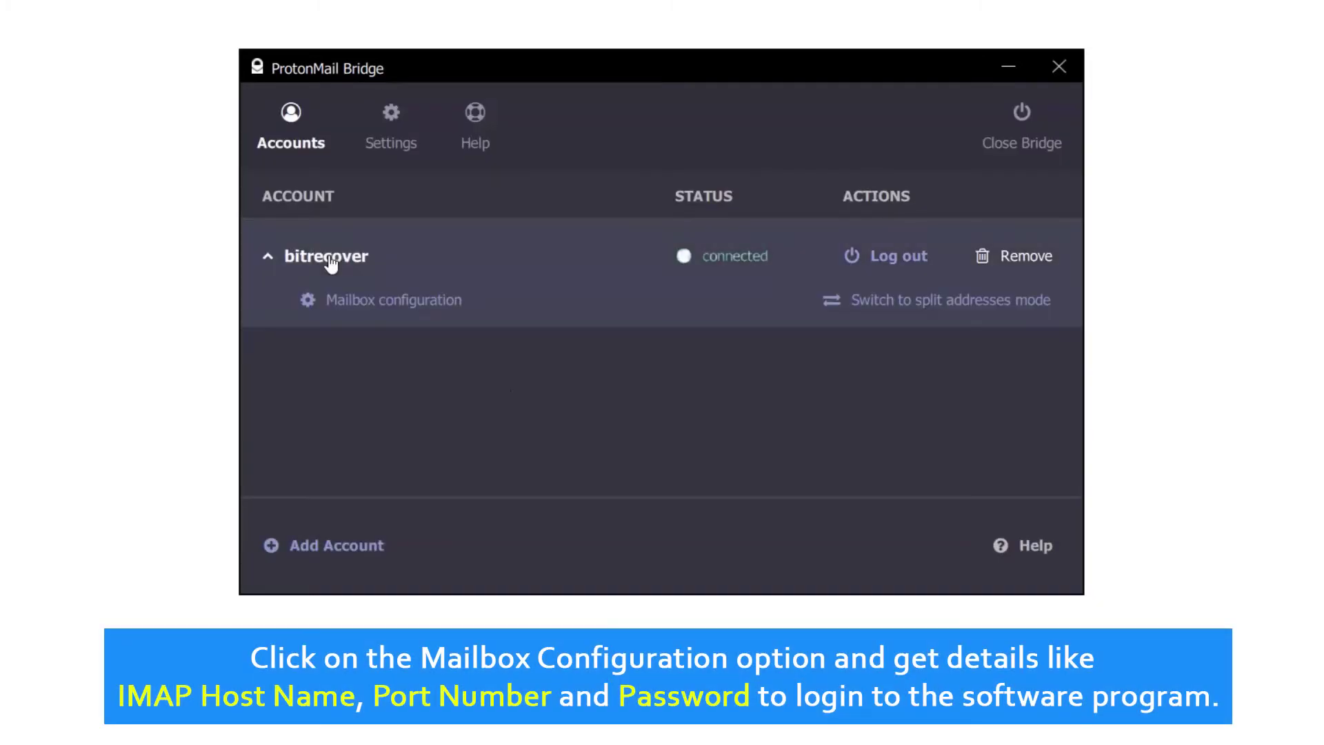
pyautogui.click(359, 303)
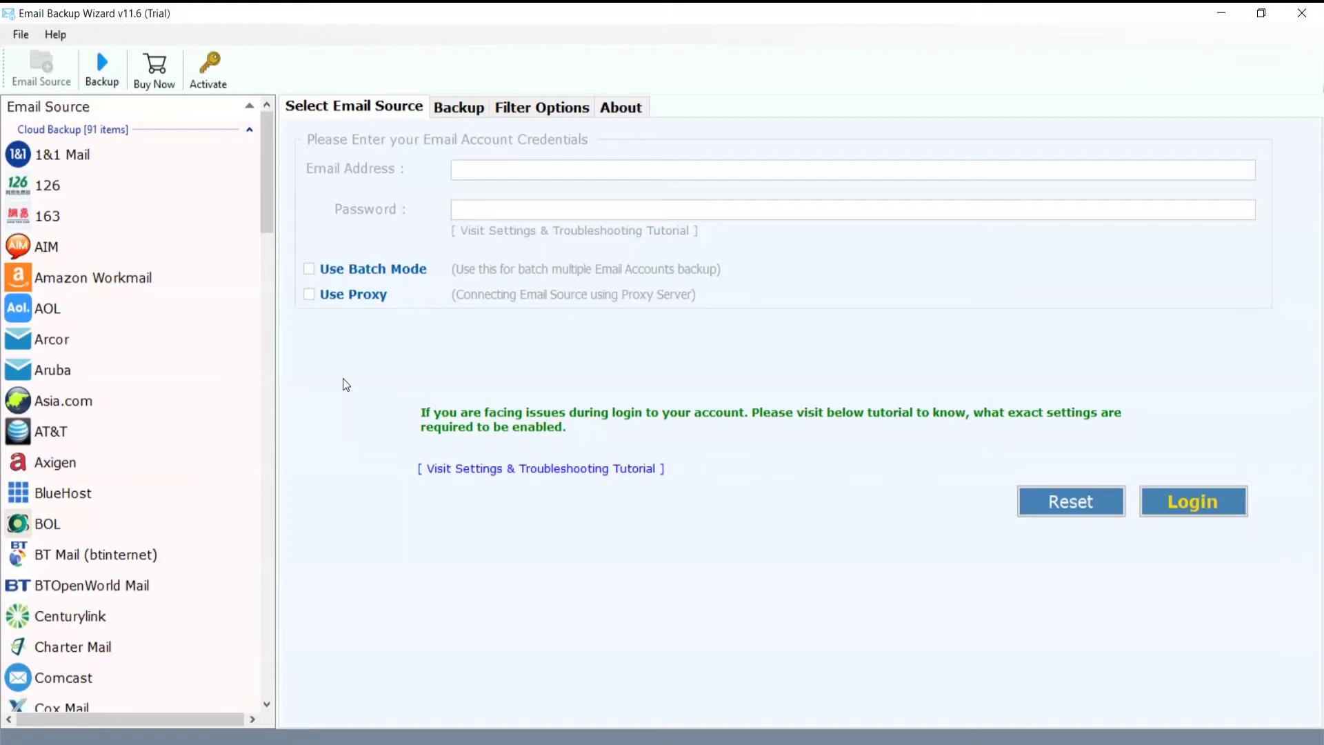
# Scroll the Email Source list and select Gmail
pyautogui.moveTo(262, 222); pyautogui.dragTo(258, 362)
pyautogui.click(107, 345)
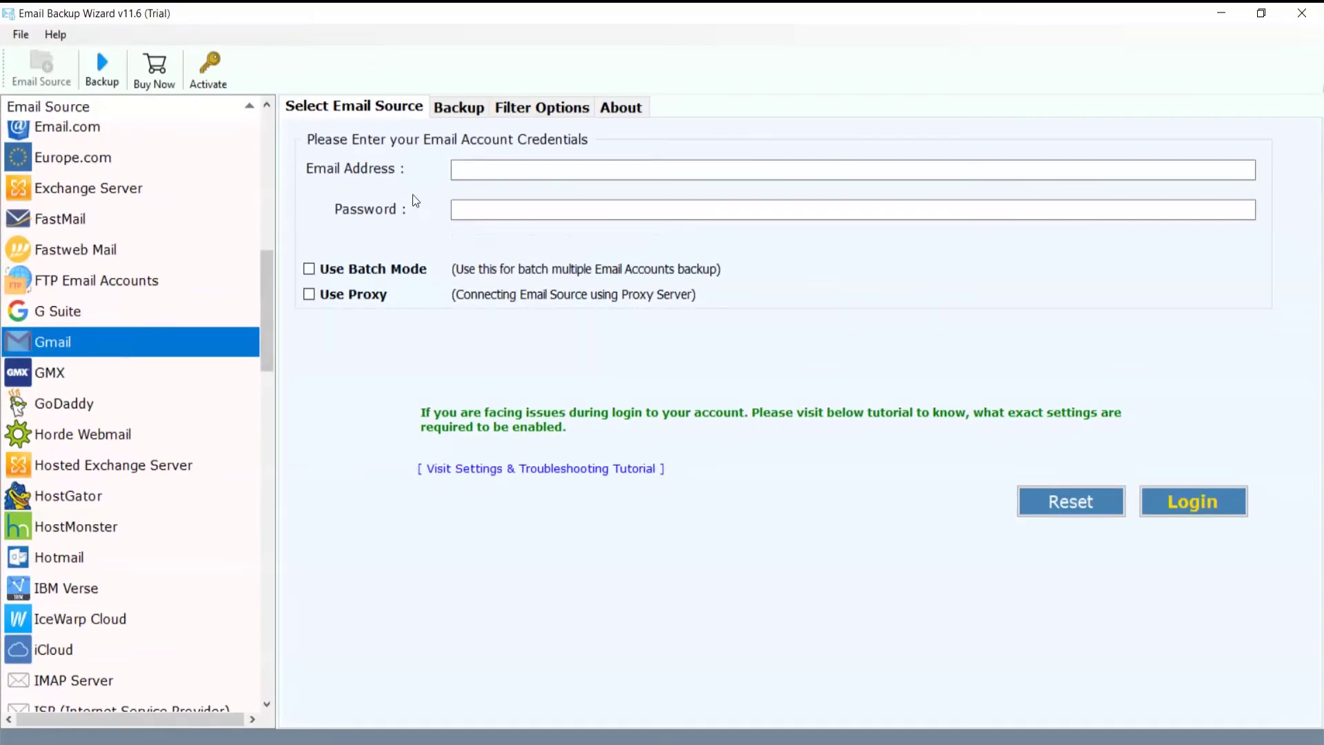
# Enter the Gmail account's e-mail address and its app password
pyautogui.click(462, 175)
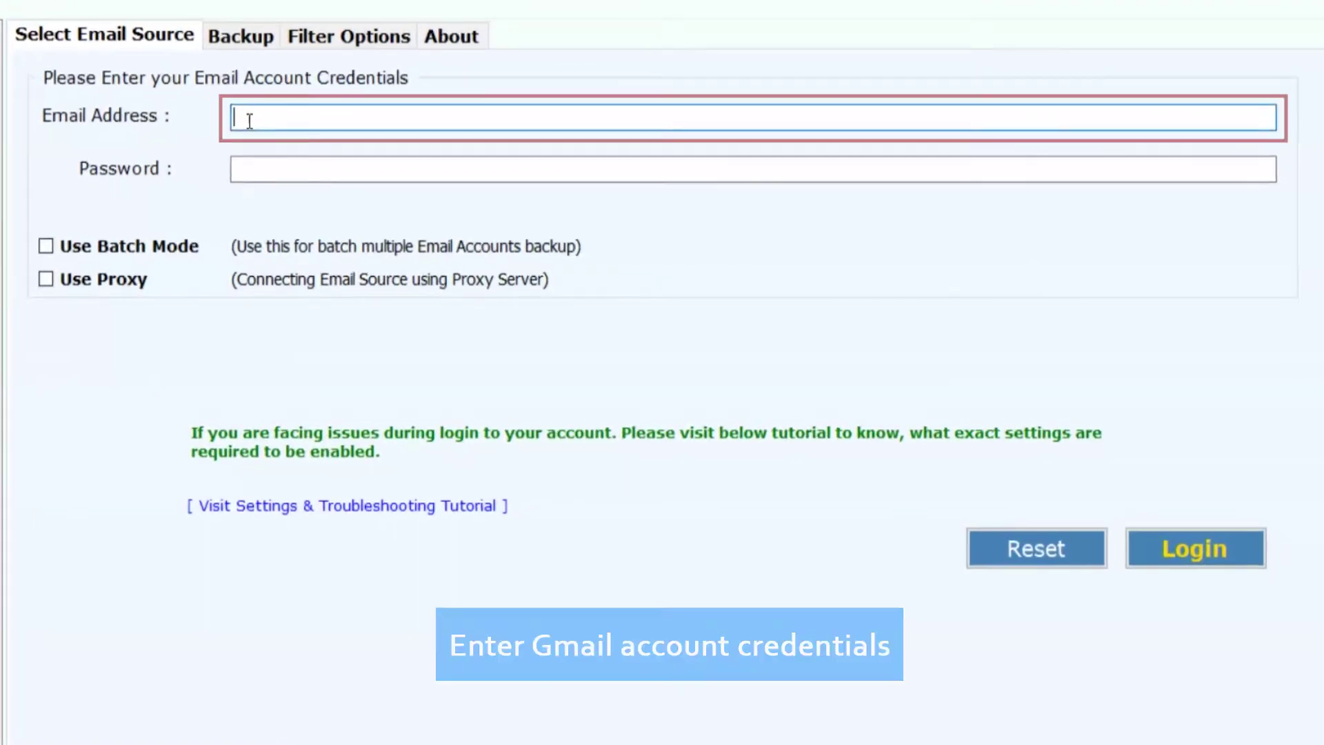
pyautogui.write('jho')
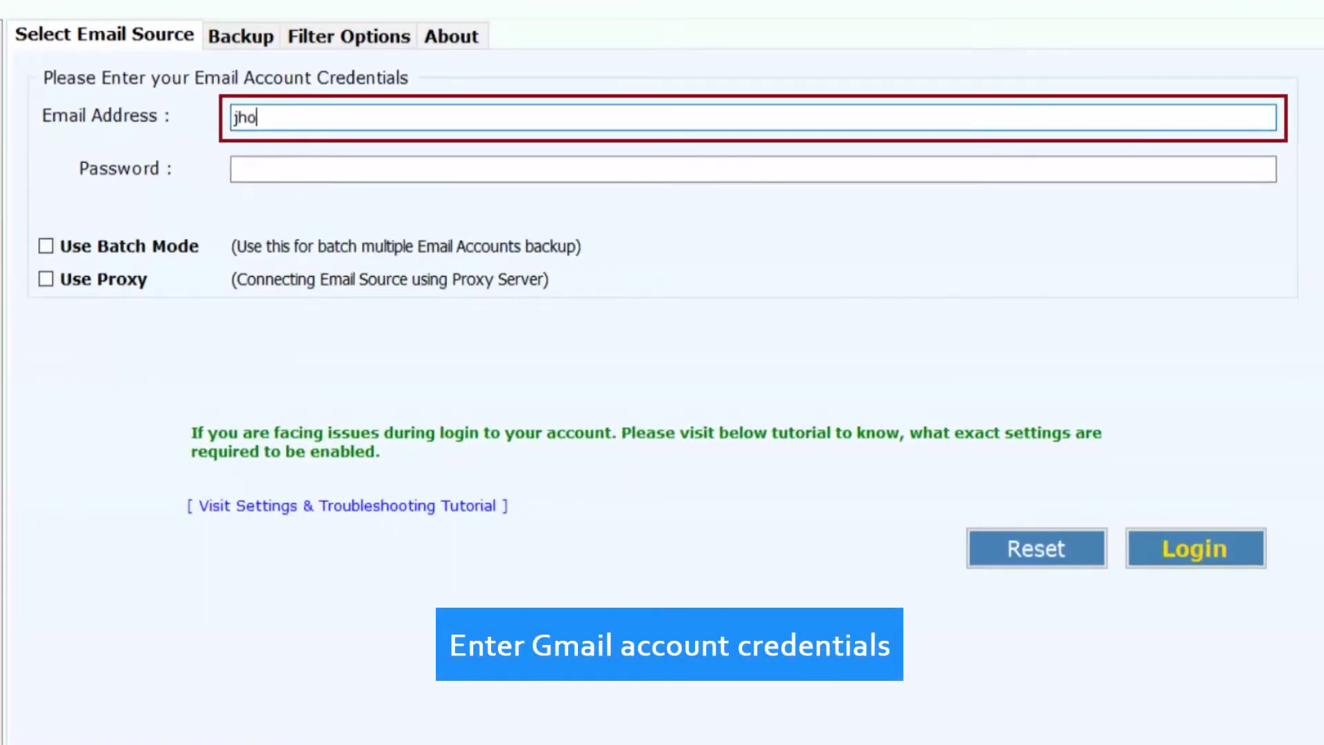
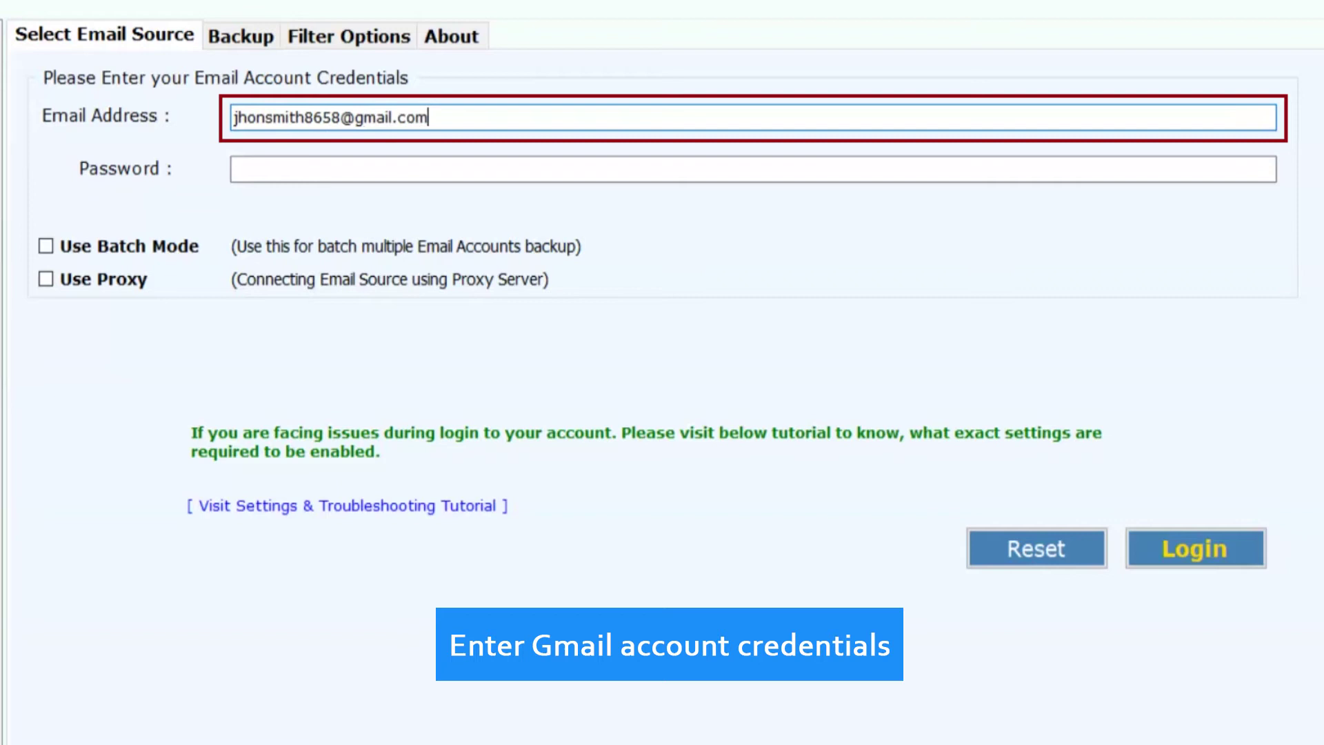
pyautogui.click(244, 169)
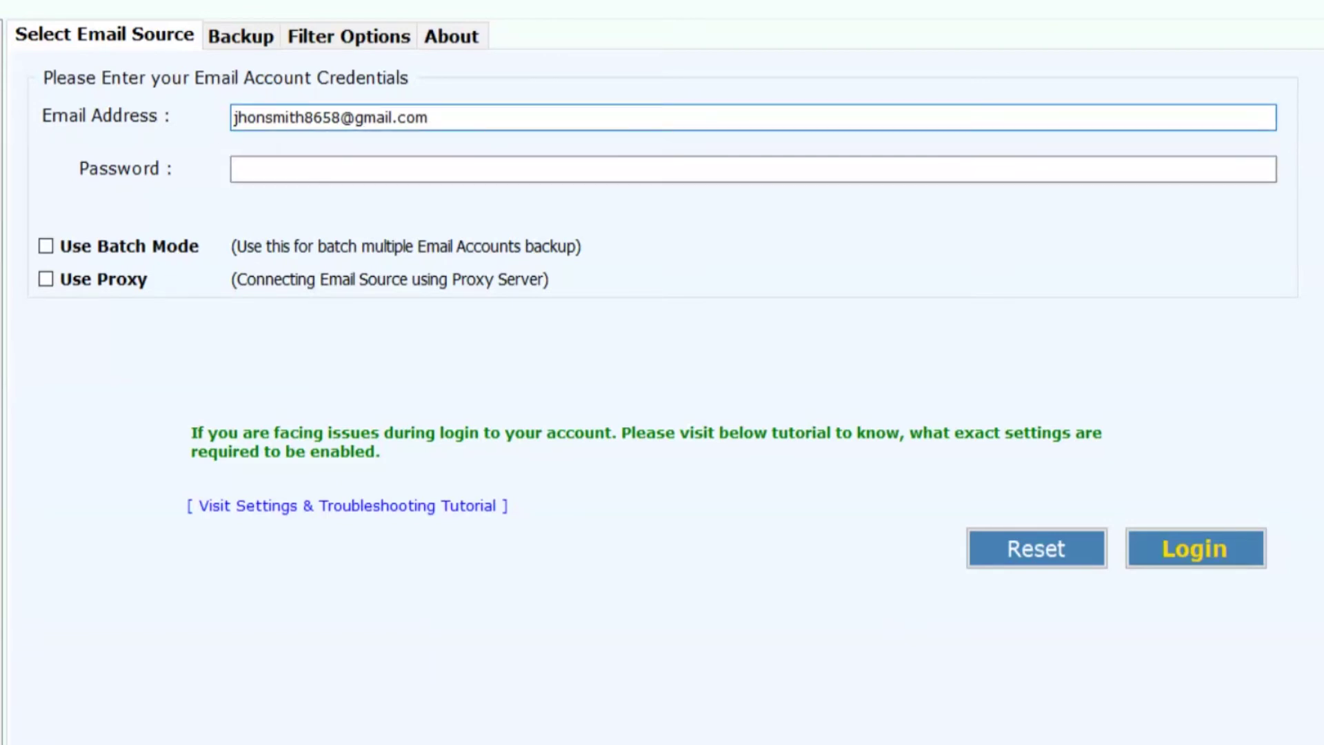
pyautogui.click(243, 168)
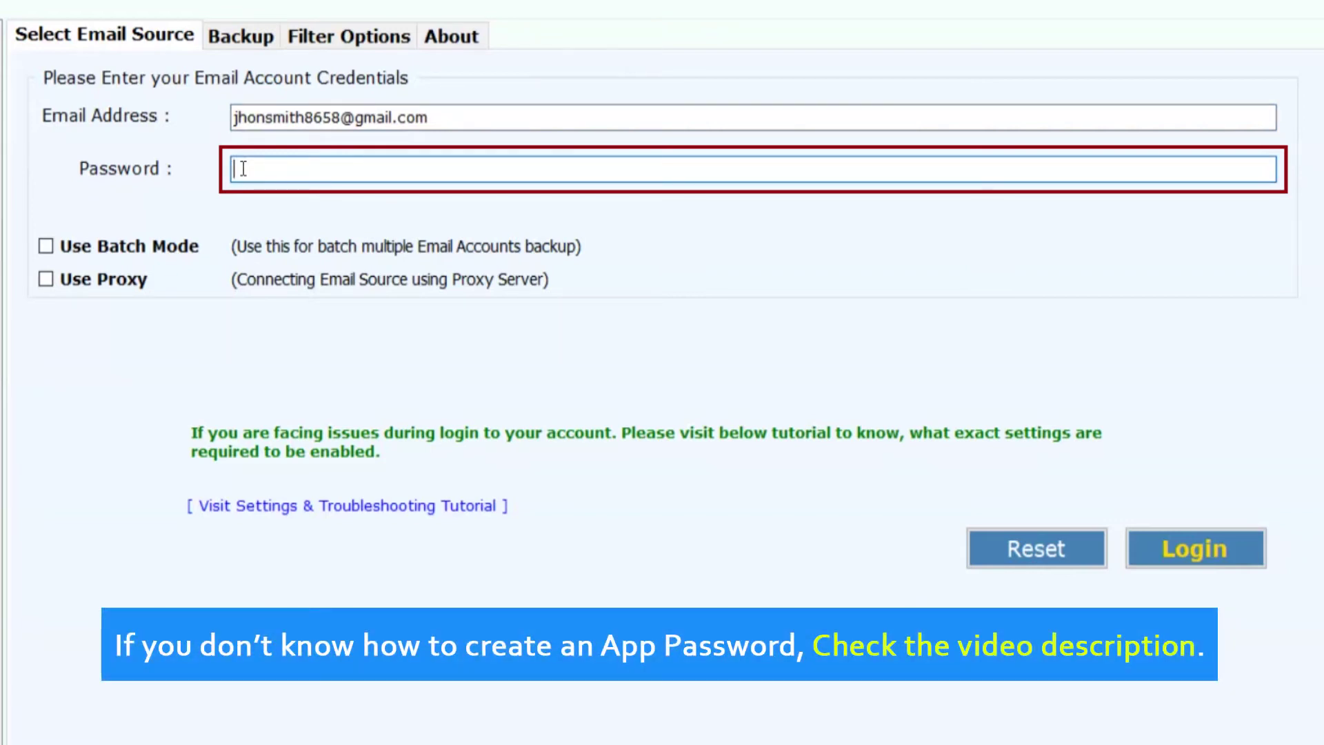
pyautogui.write('••••••••••••••••')
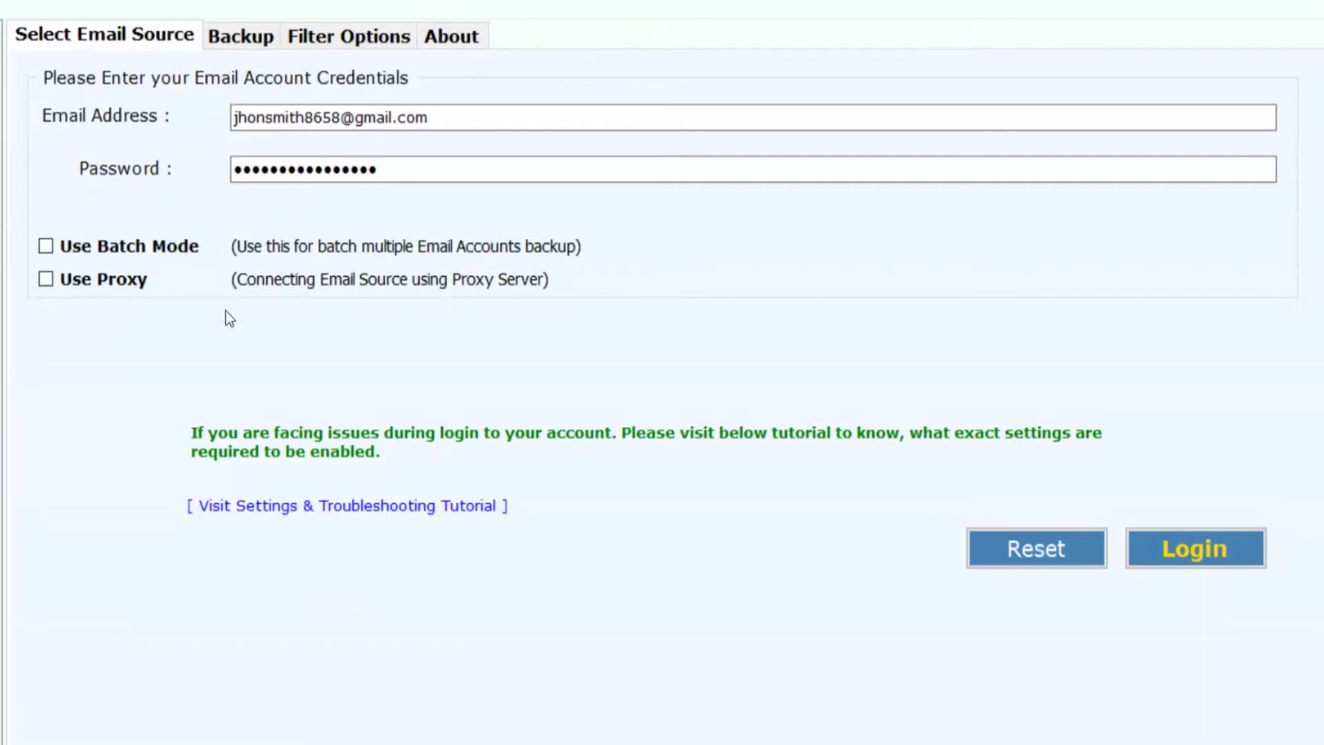
# Log in to Gmail and tick the INBOX, All Mail, Important and Sent Mail folders
pyautogui.click(1194, 549)
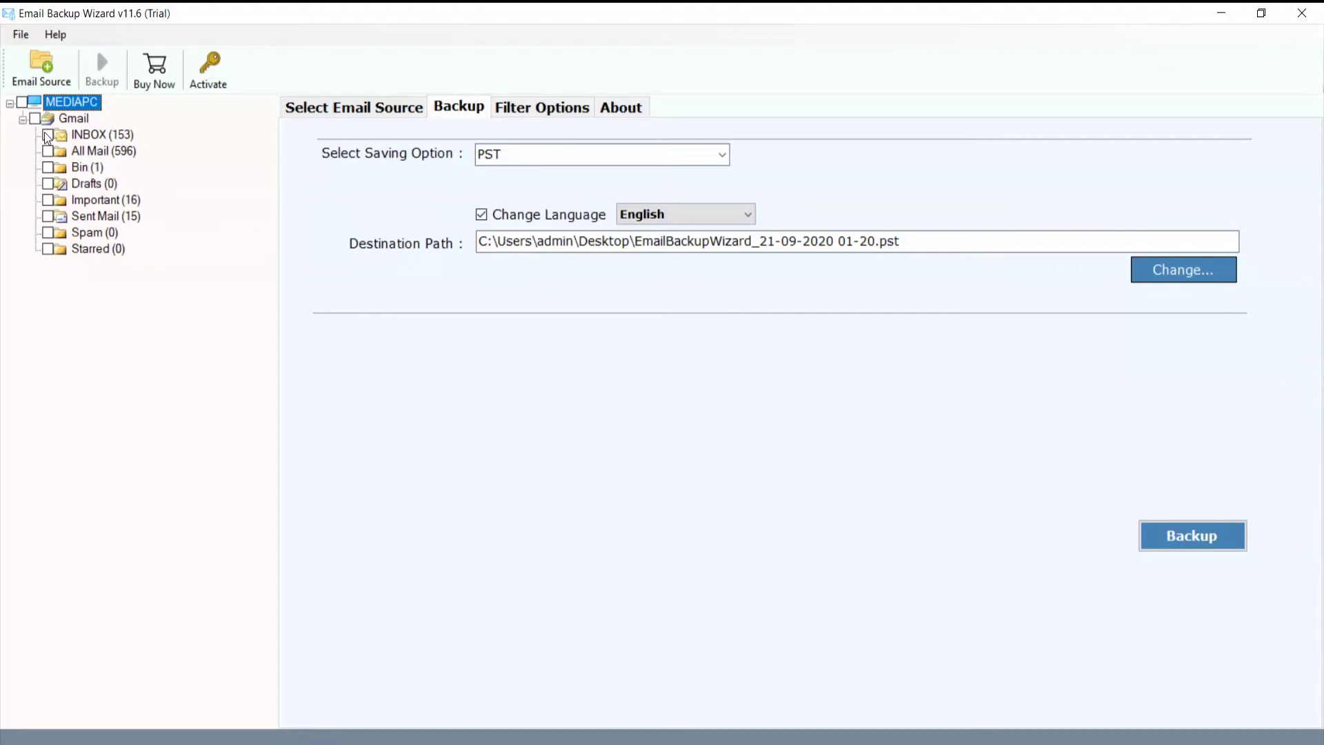
pyautogui.click(48, 135)
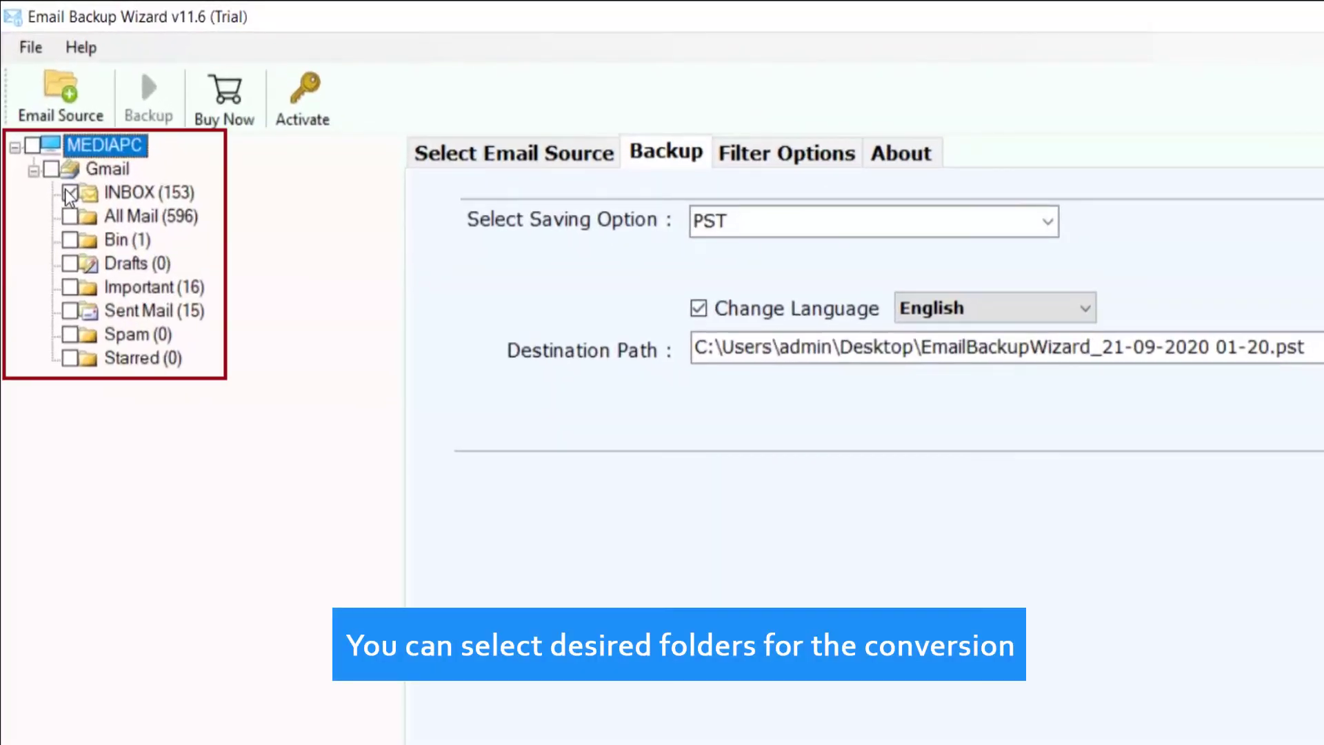
pyautogui.click(70, 216)
pyautogui.click(71, 287)
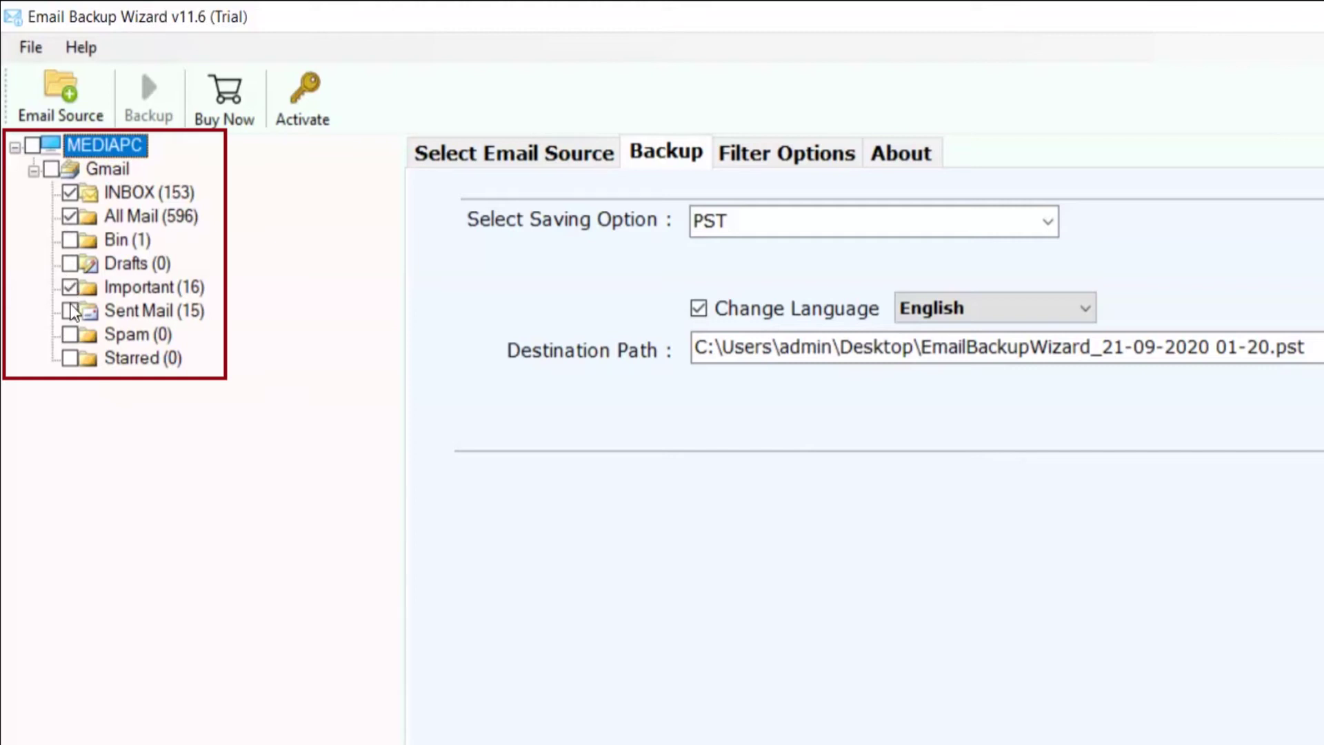
pyautogui.click(71, 311)
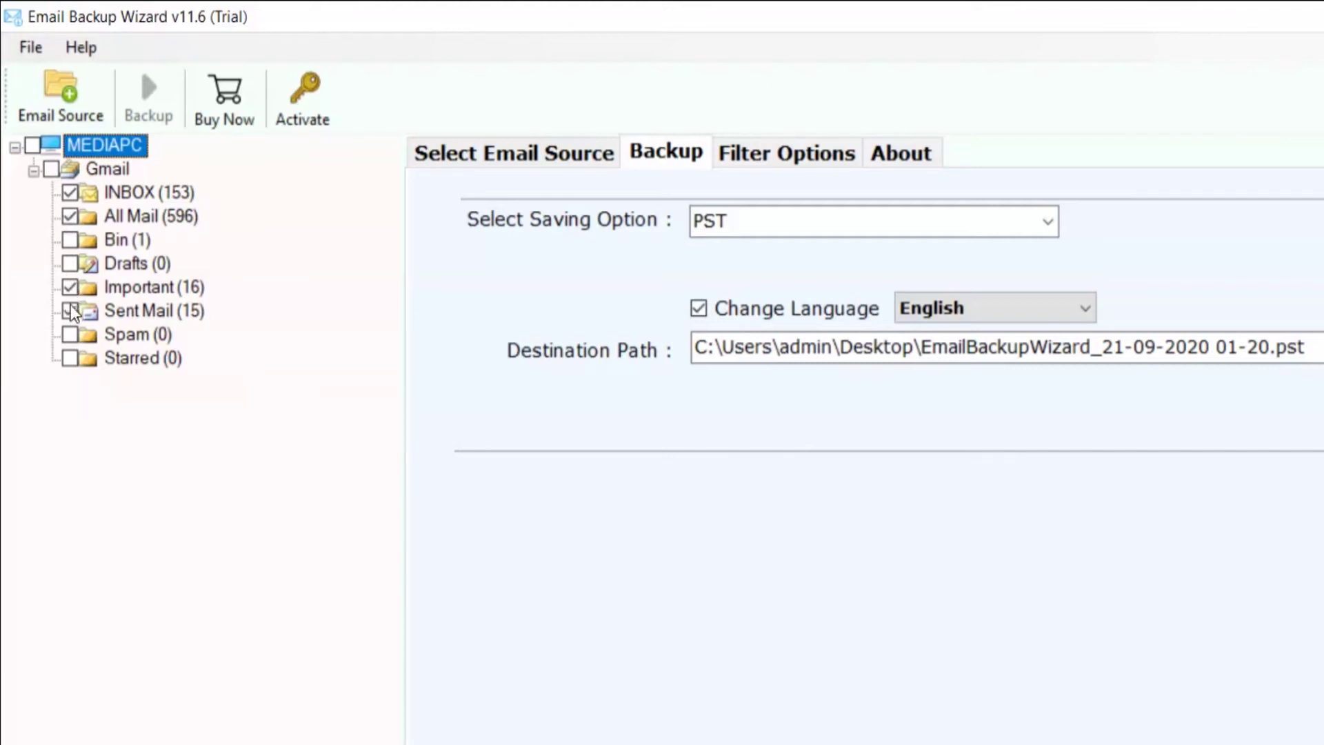
# Pick IMAP from the bottom of the Select Saving Option list
pyautogui.click(1047, 222)
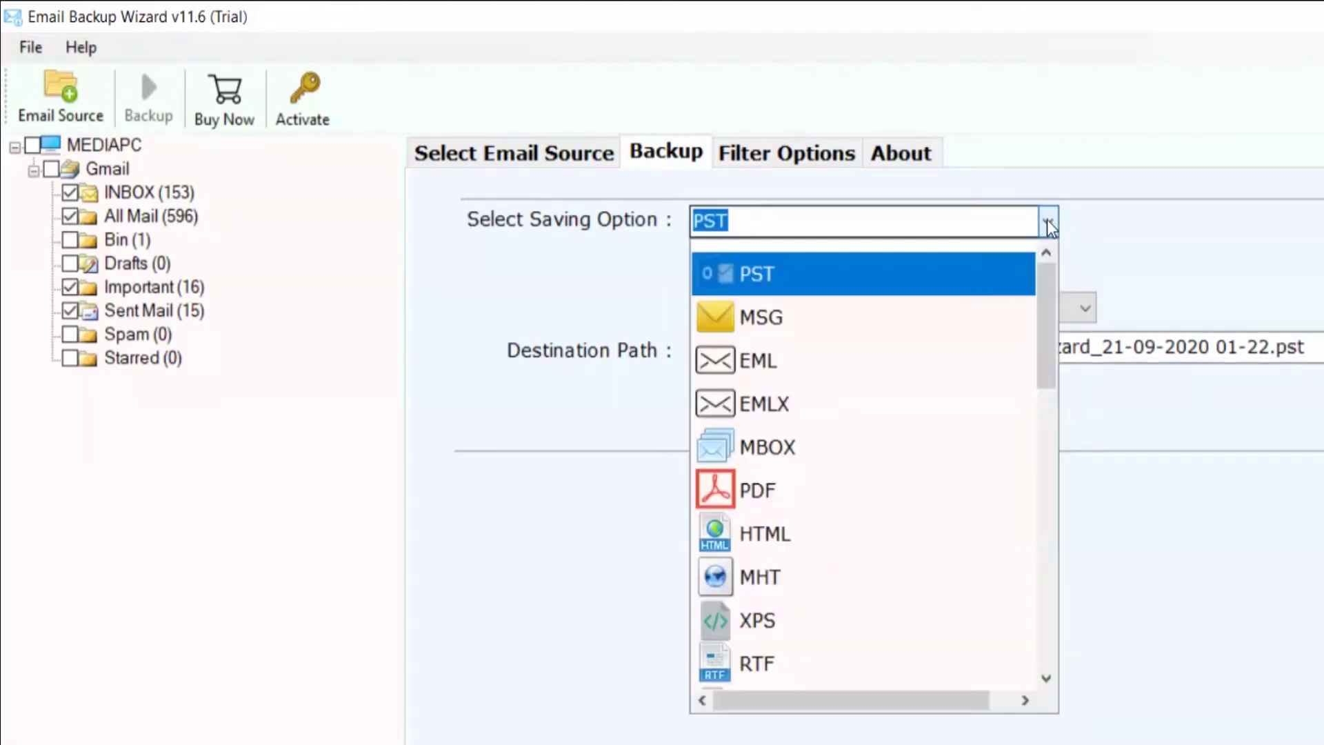
pyautogui.moveTo(1053, 270); pyautogui.dragTo(1044, 573)
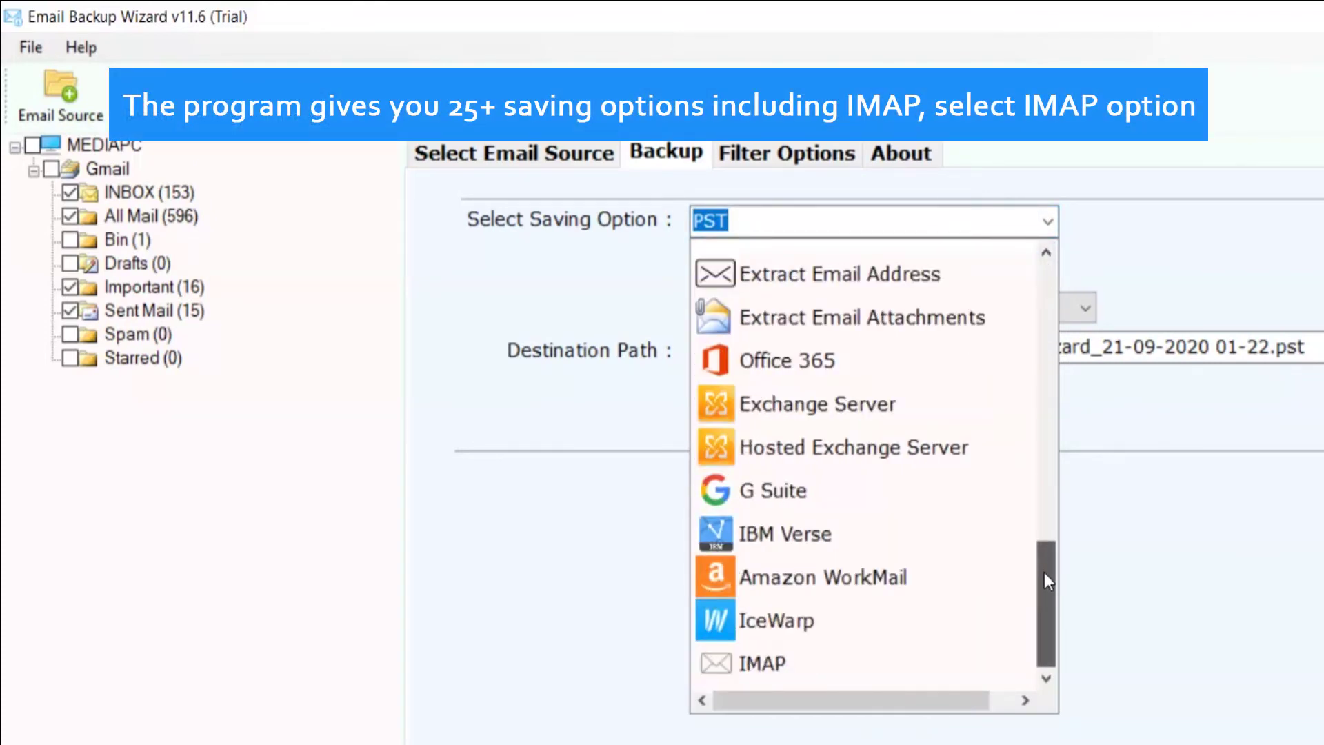
pyautogui.click(887, 658)
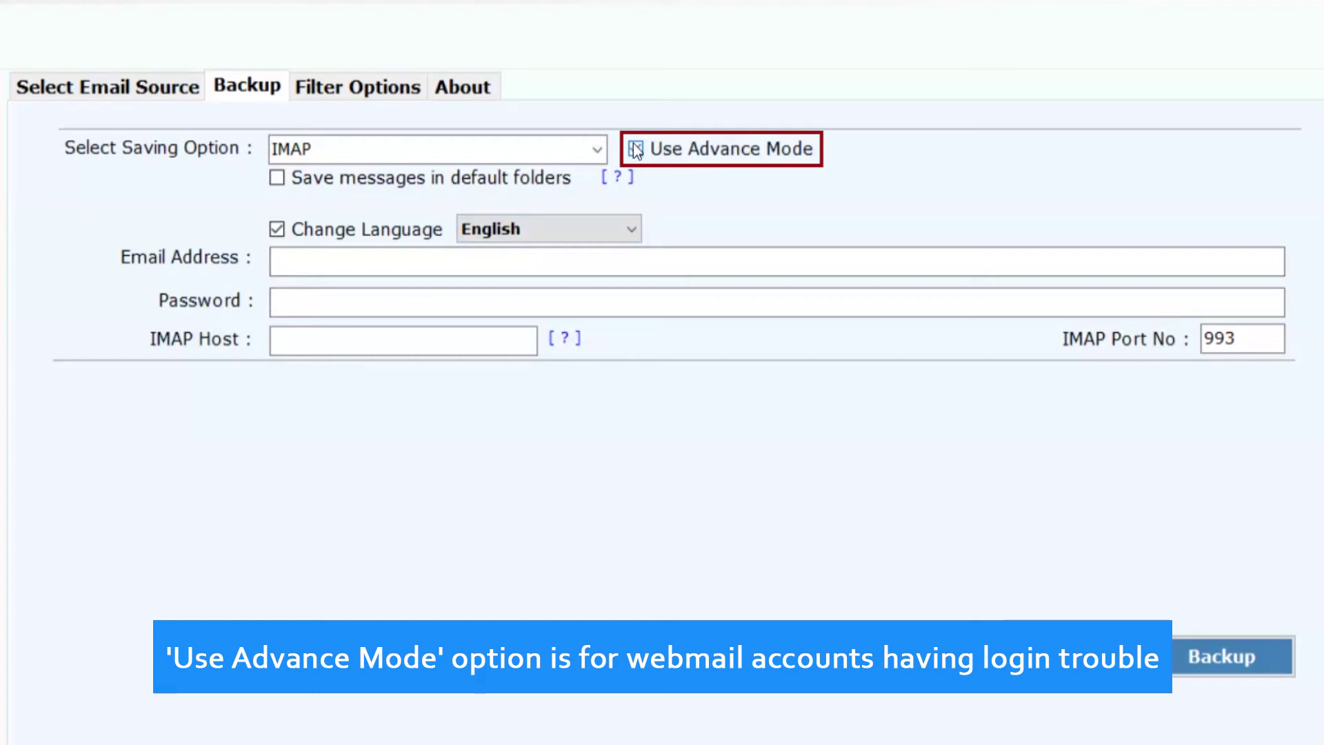
# Leave Save messages in default folders unticked and bring up the folder-name language list
pyautogui.click(277, 178)
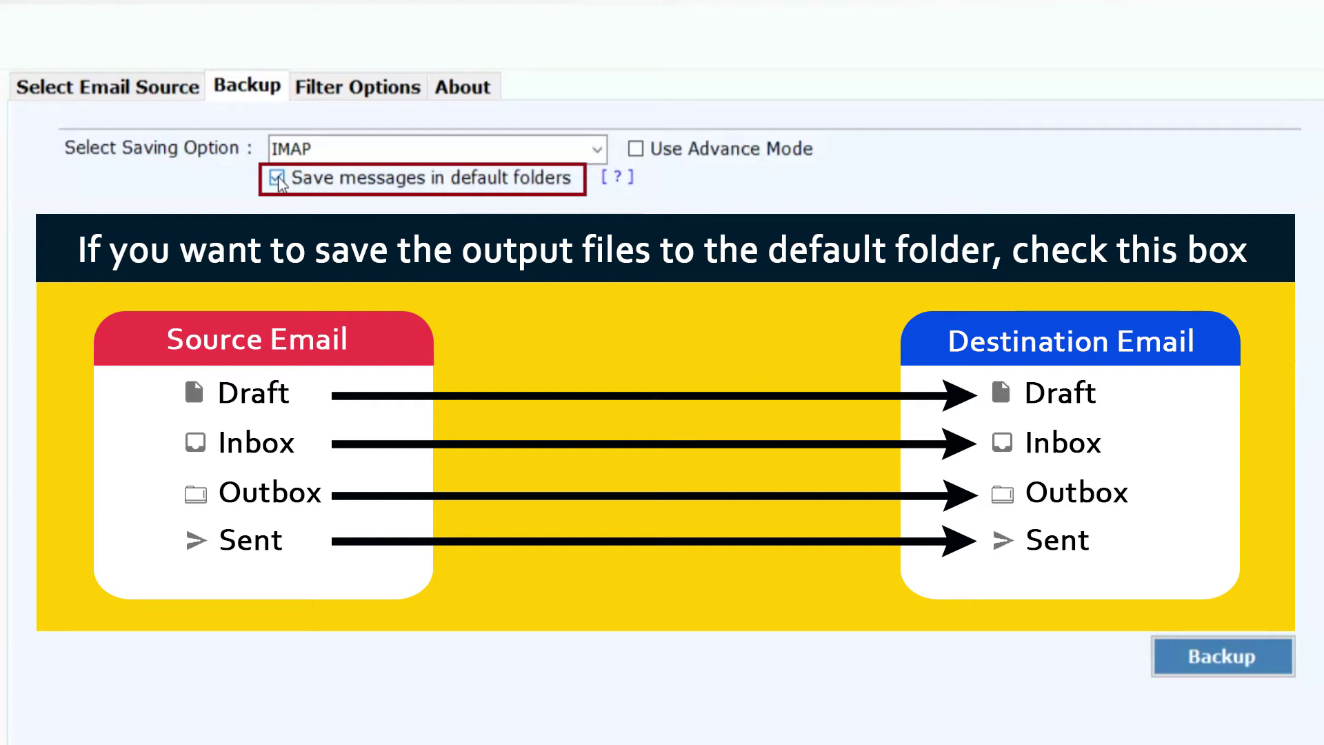
pyautogui.click(278, 180)
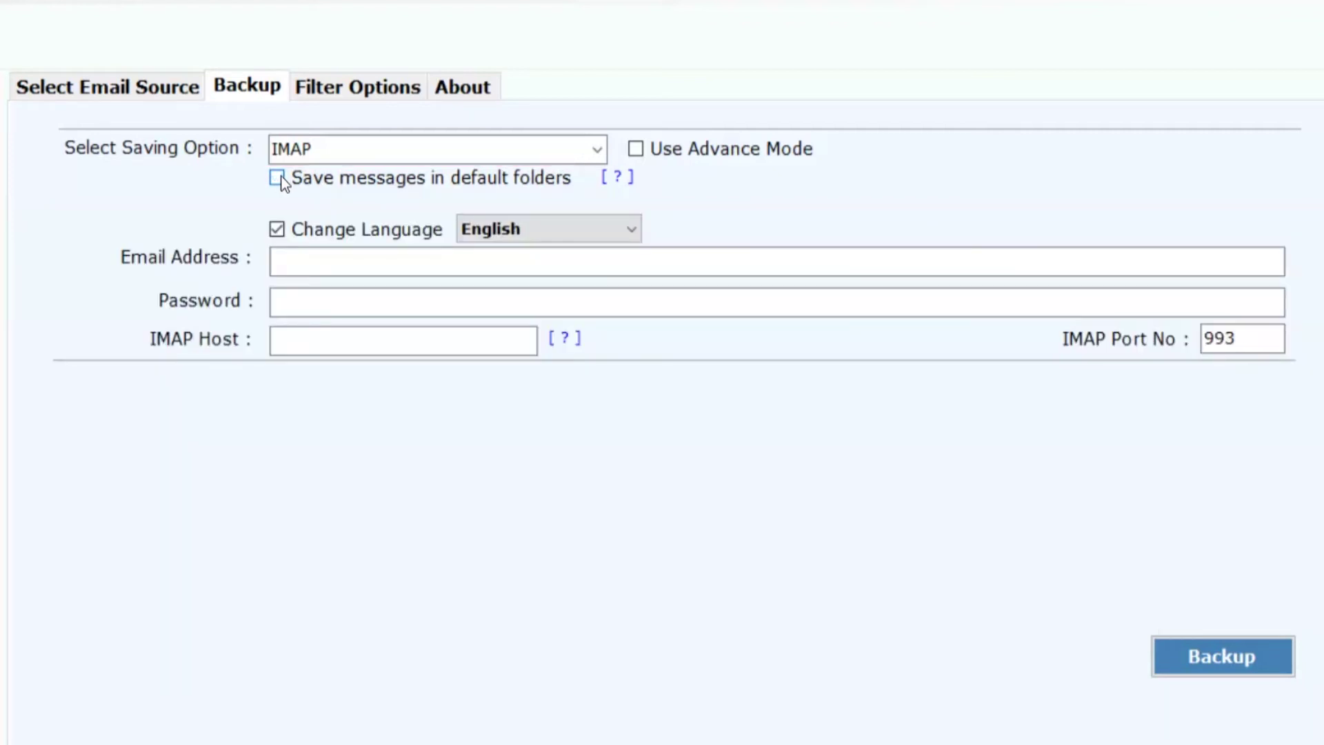
pyautogui.click(633, 231)
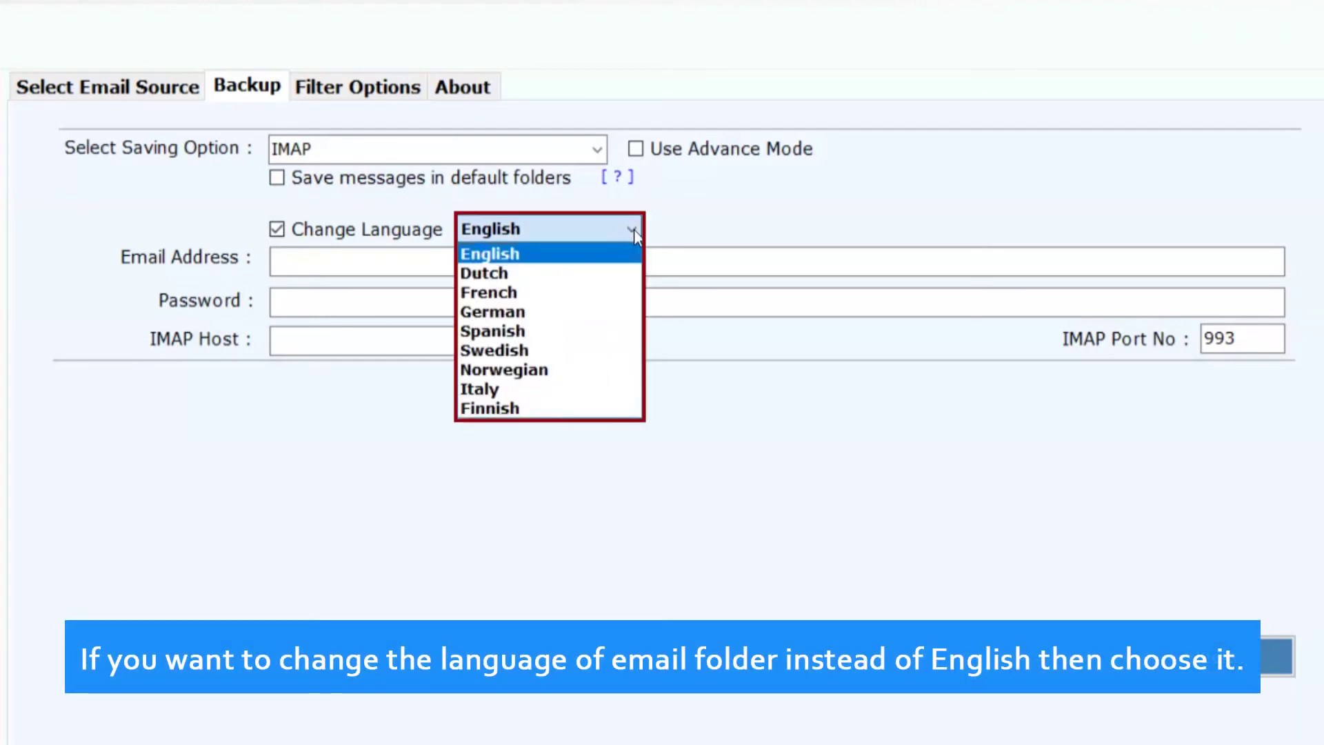
# Keep English as folder language, then enter the ProtonMail address and the Bridge IMAP password
pyautogui.click(602, 254)
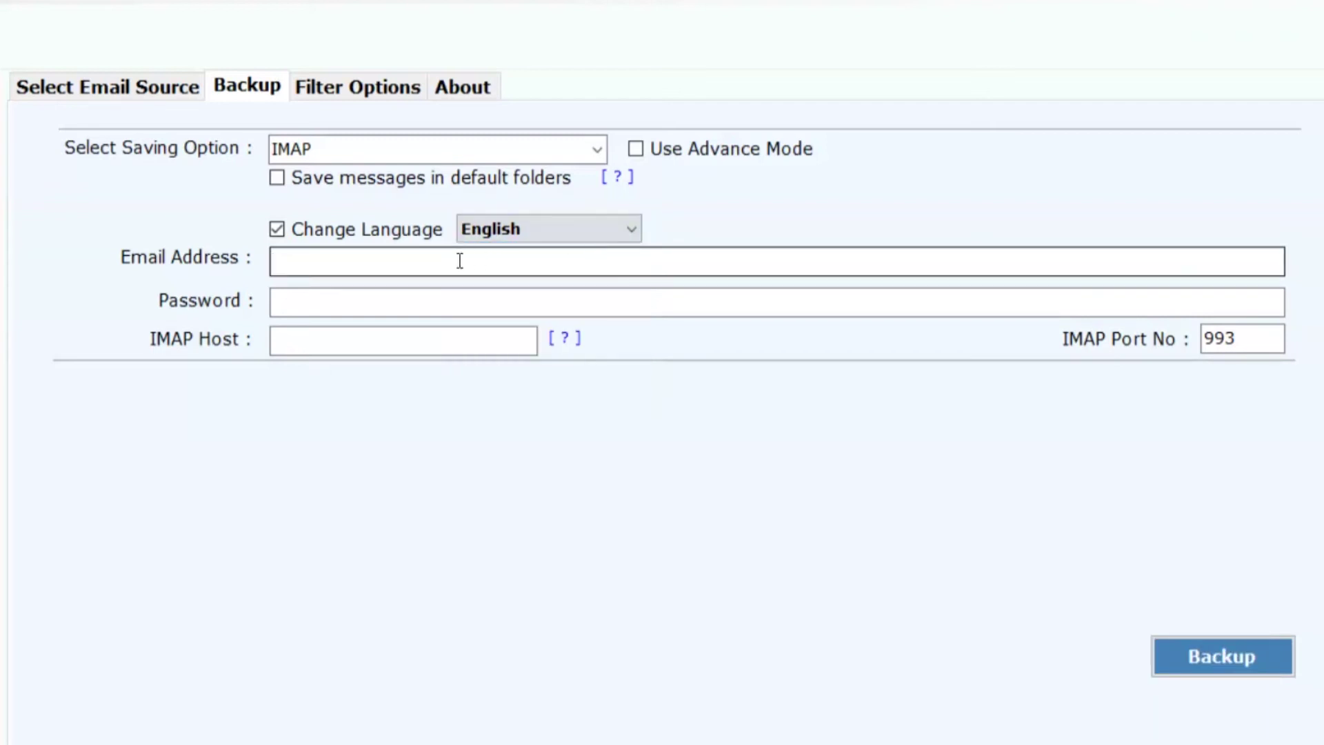
pyautogui.click(287, 261)
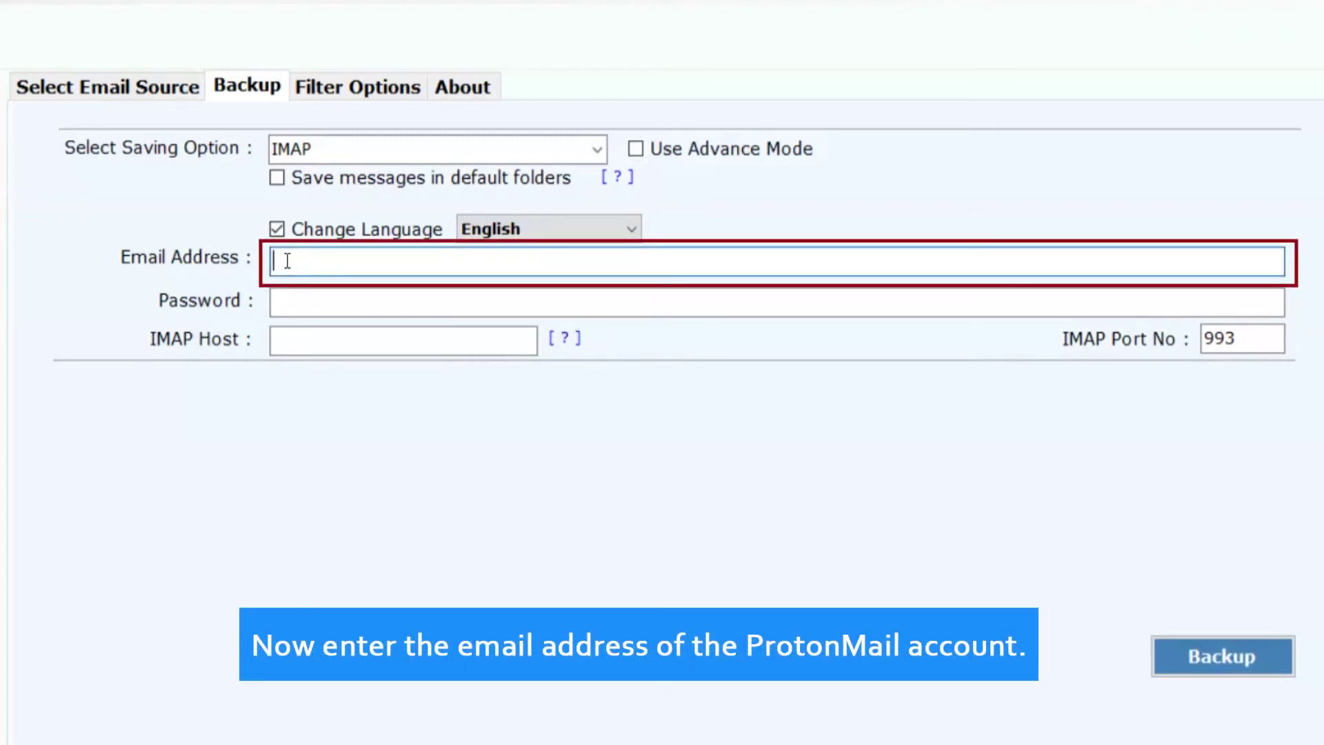
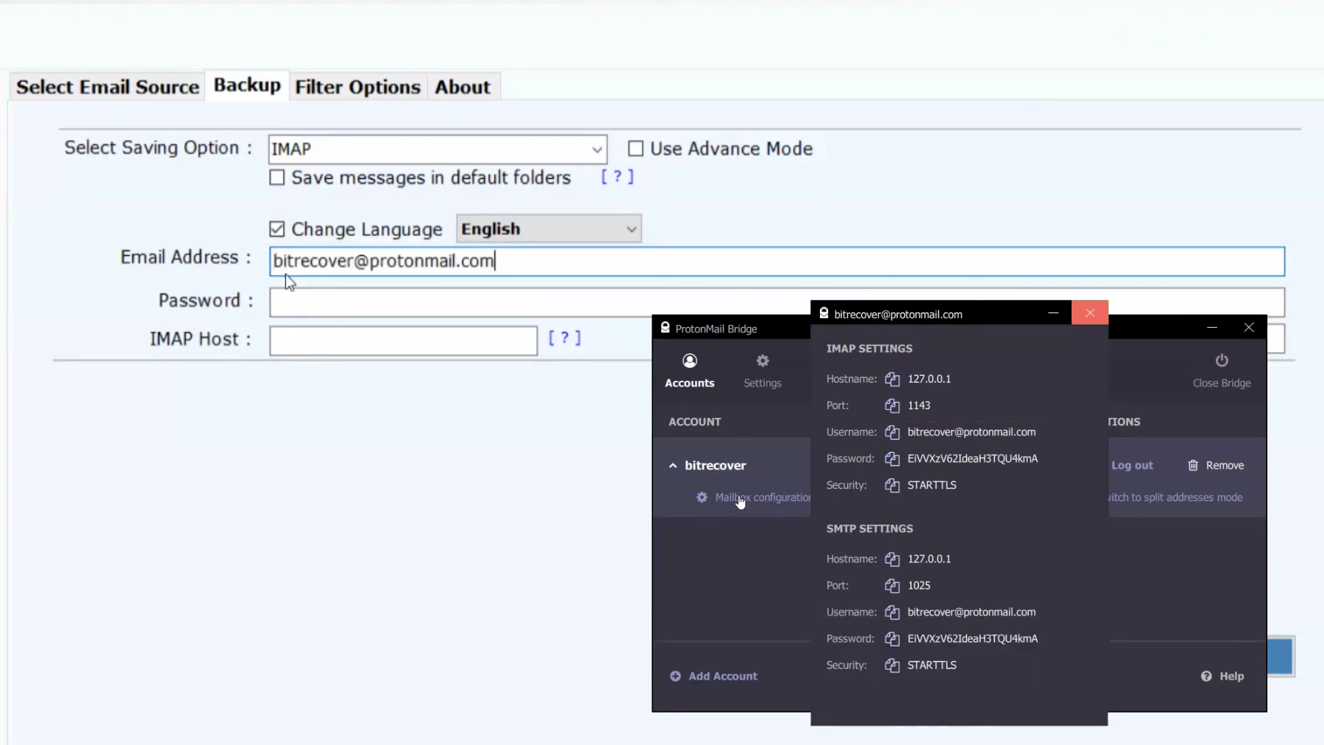
pyautogui.click(281, 302)
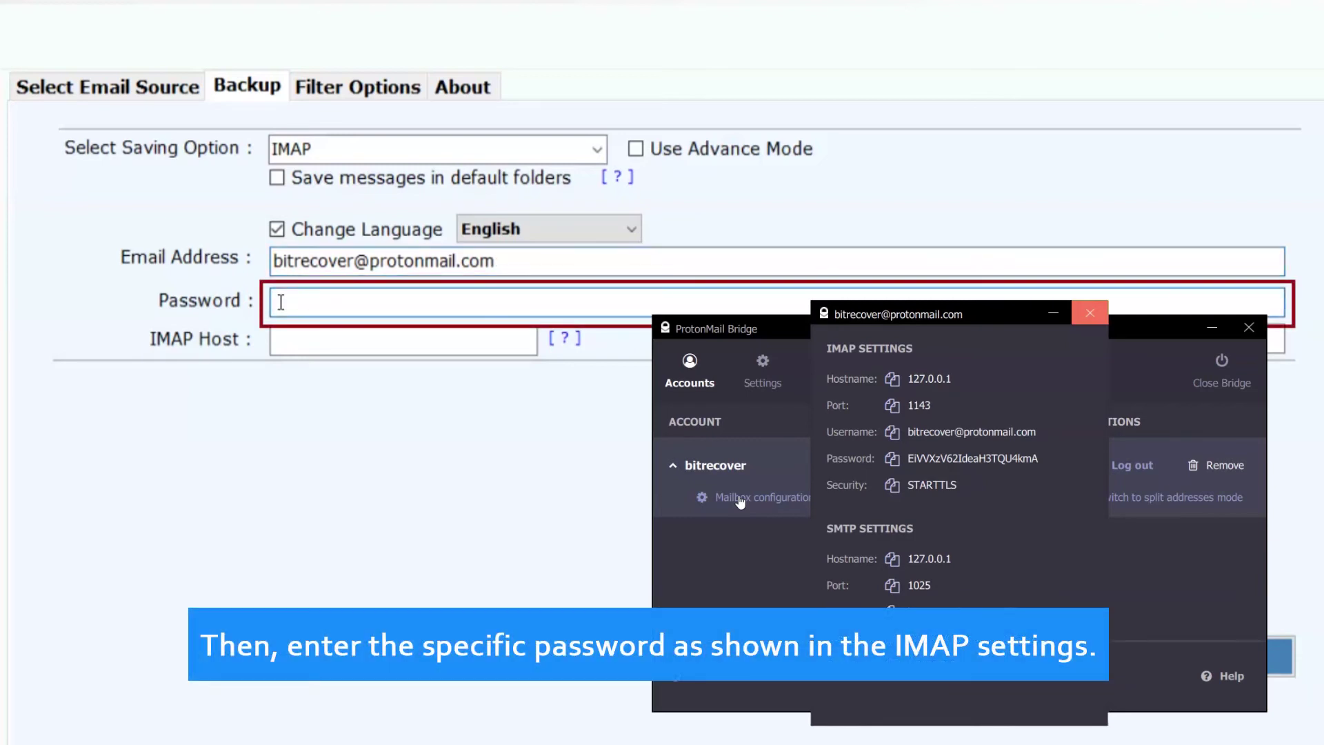
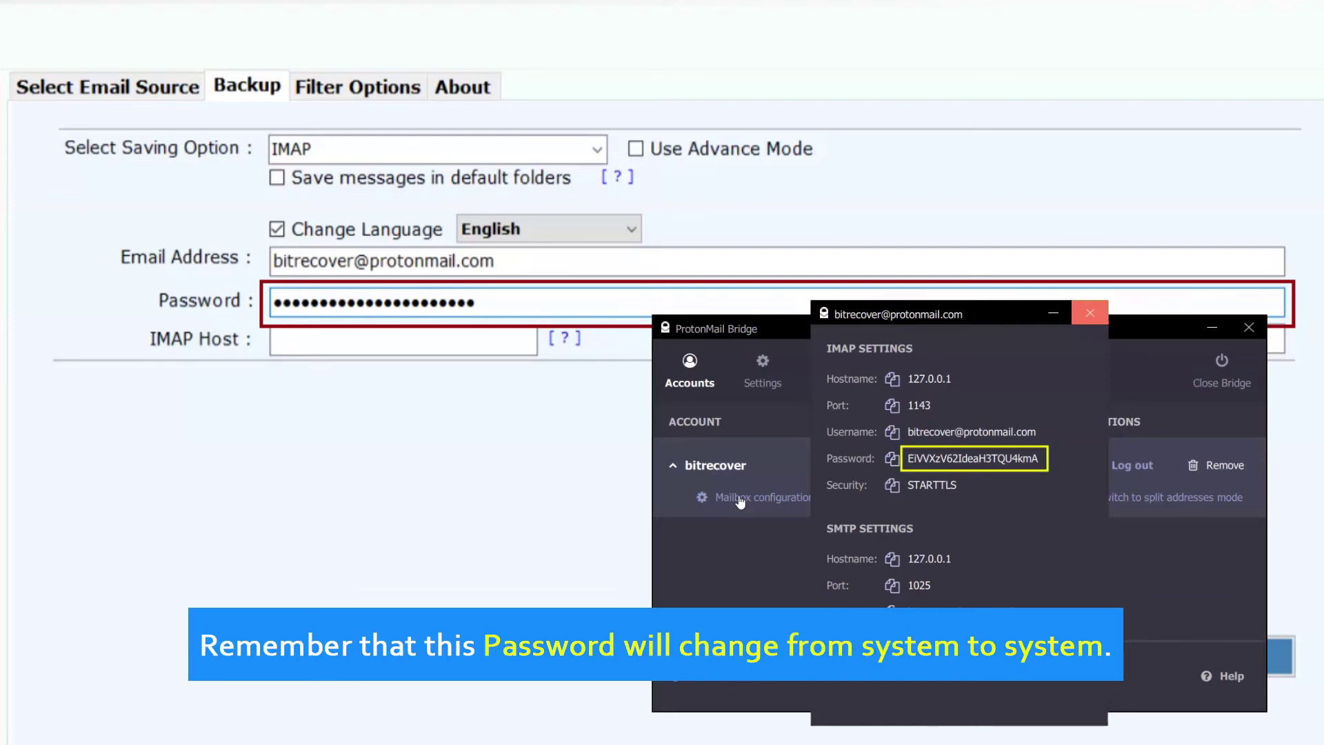
# Set the IMAP host to 127.0.0.1 and replace port 993 with 1143
pyautogui.click(282, 337)
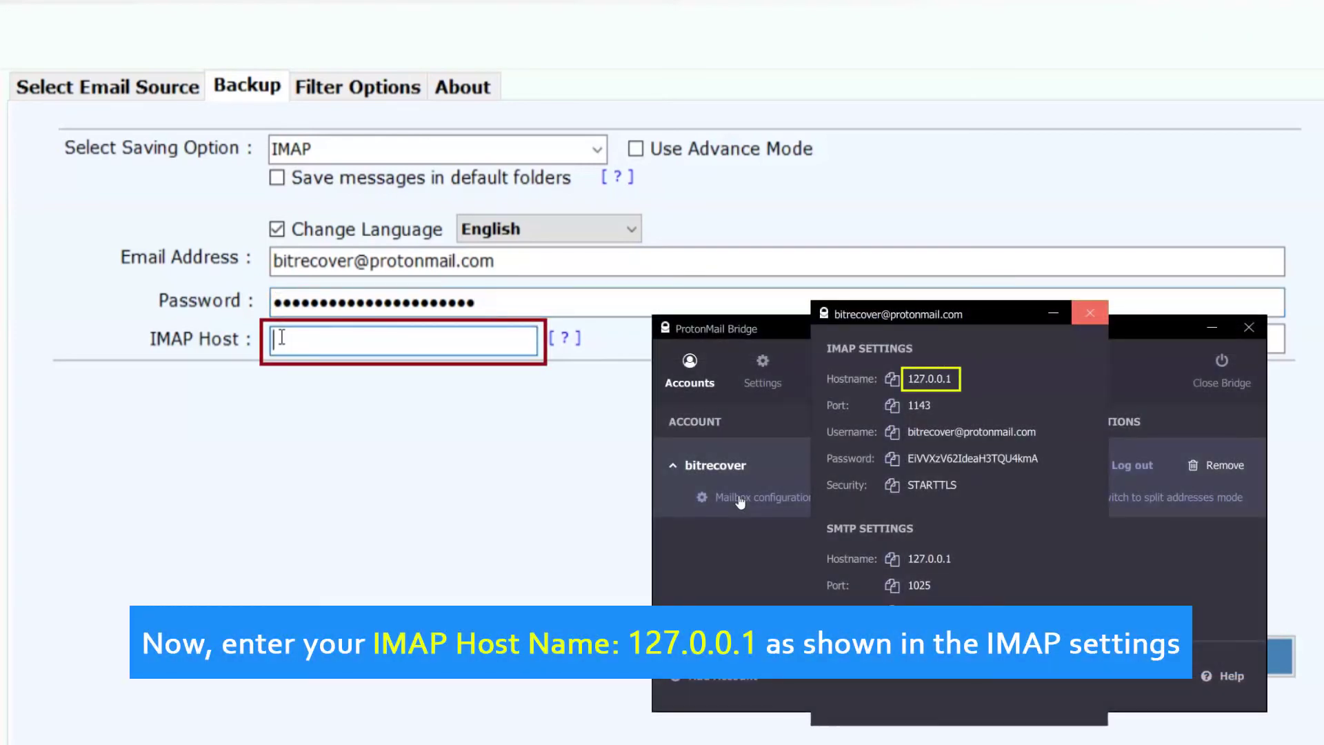
pyautogui.write('127.0.0.1')
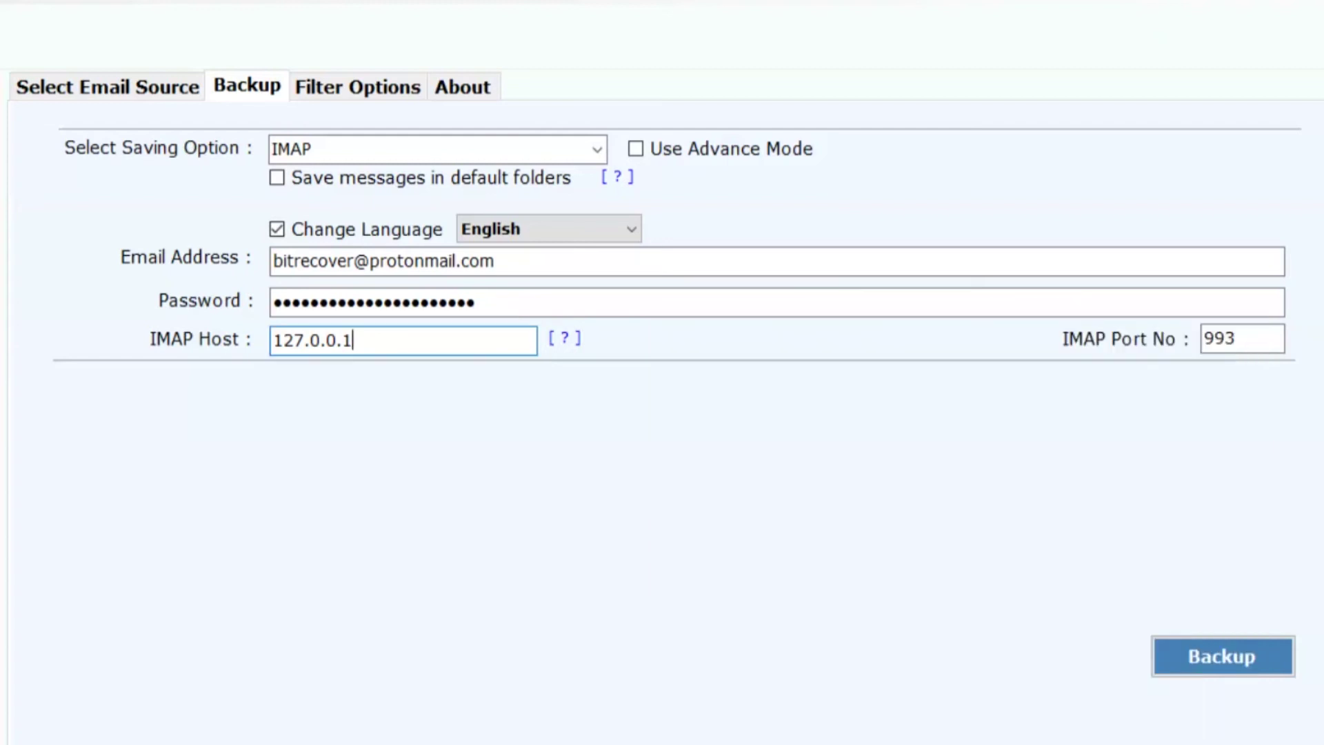
pyautogui.click(1235, 338)
pyautogui.doubleClick(1234, 337)
pyautogui.press('BackSpace')
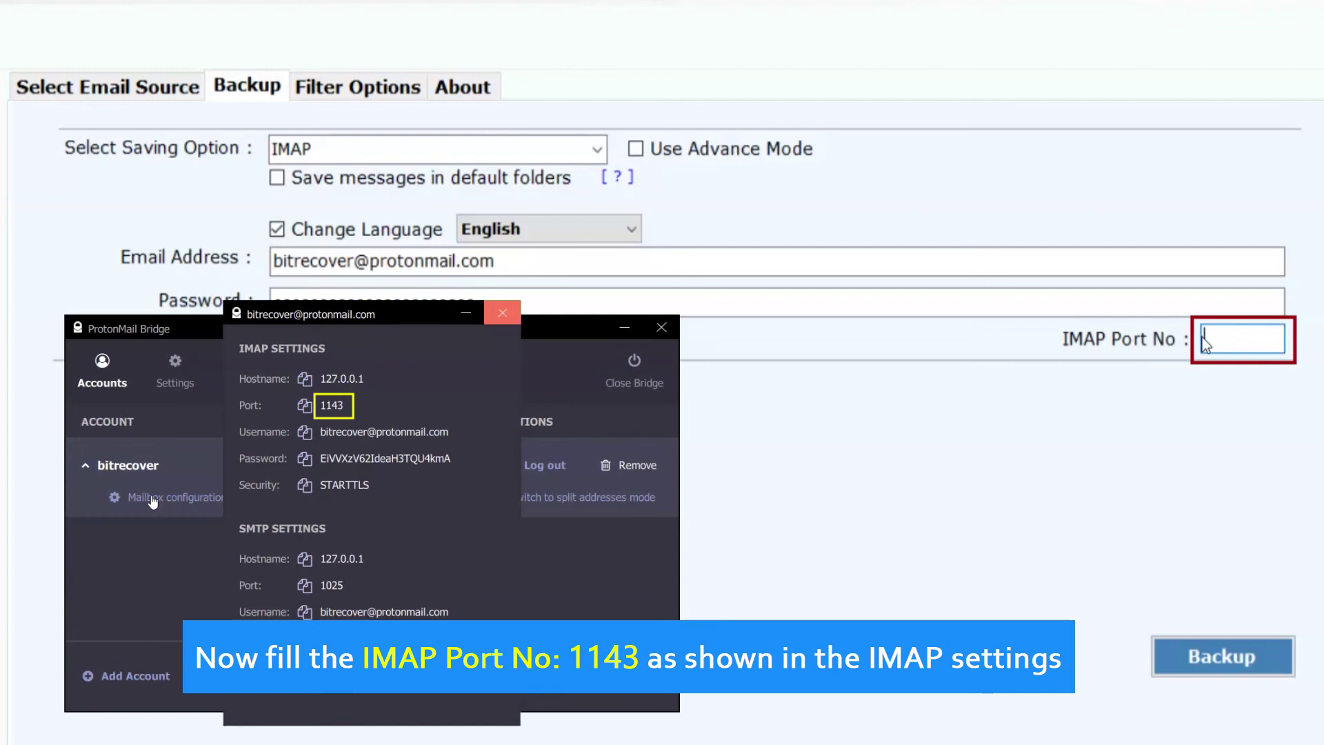
pyautogui.write('1143')
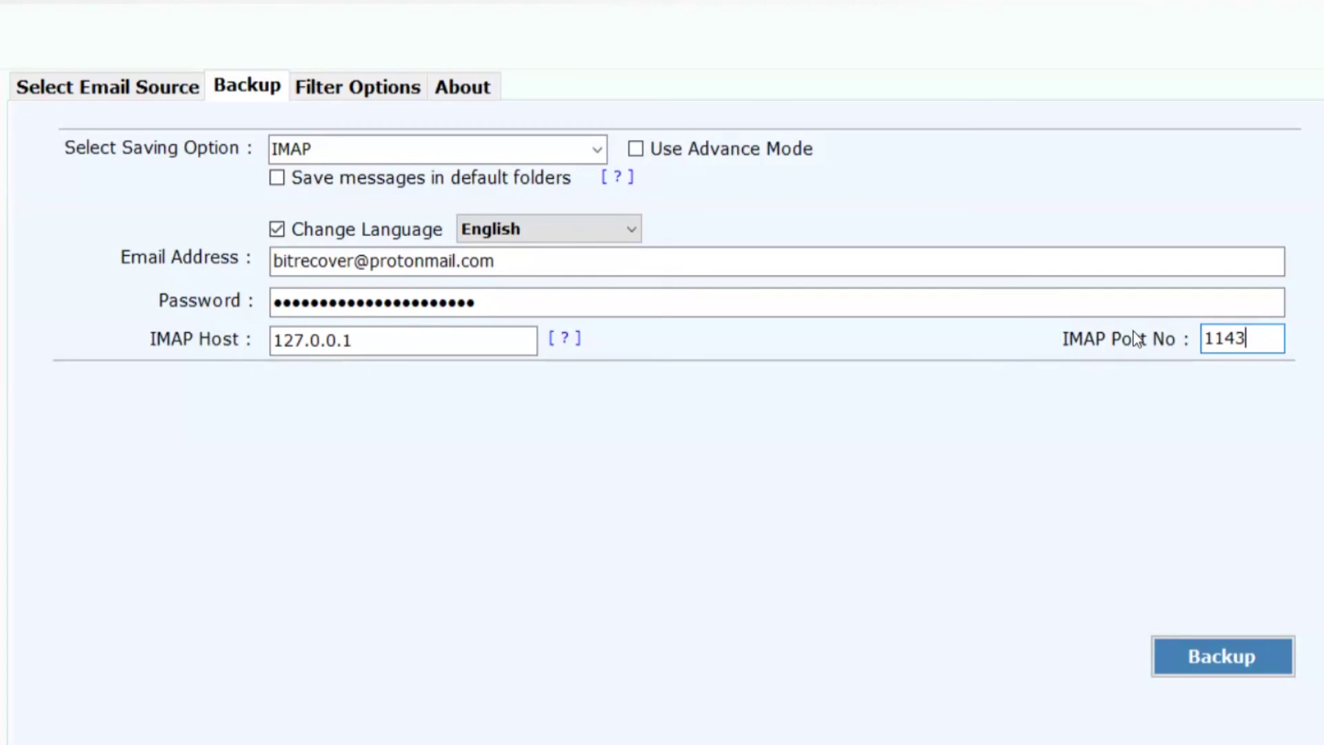
# On Filter Options, try the Advance Settings and Selective Export options (Sent folder only, exclude bodies), then leave them unchecked
pyautogui.click(366, 89)
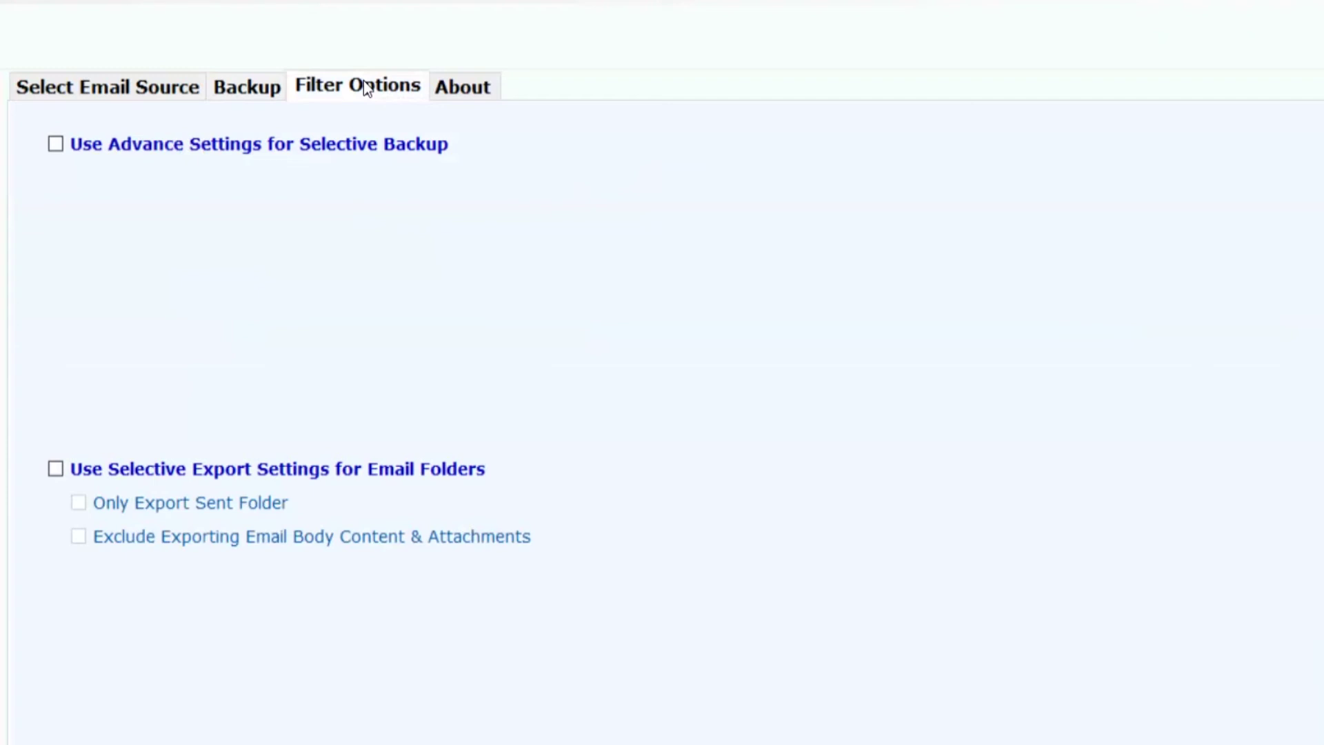
pyautogui.click(56, 145)
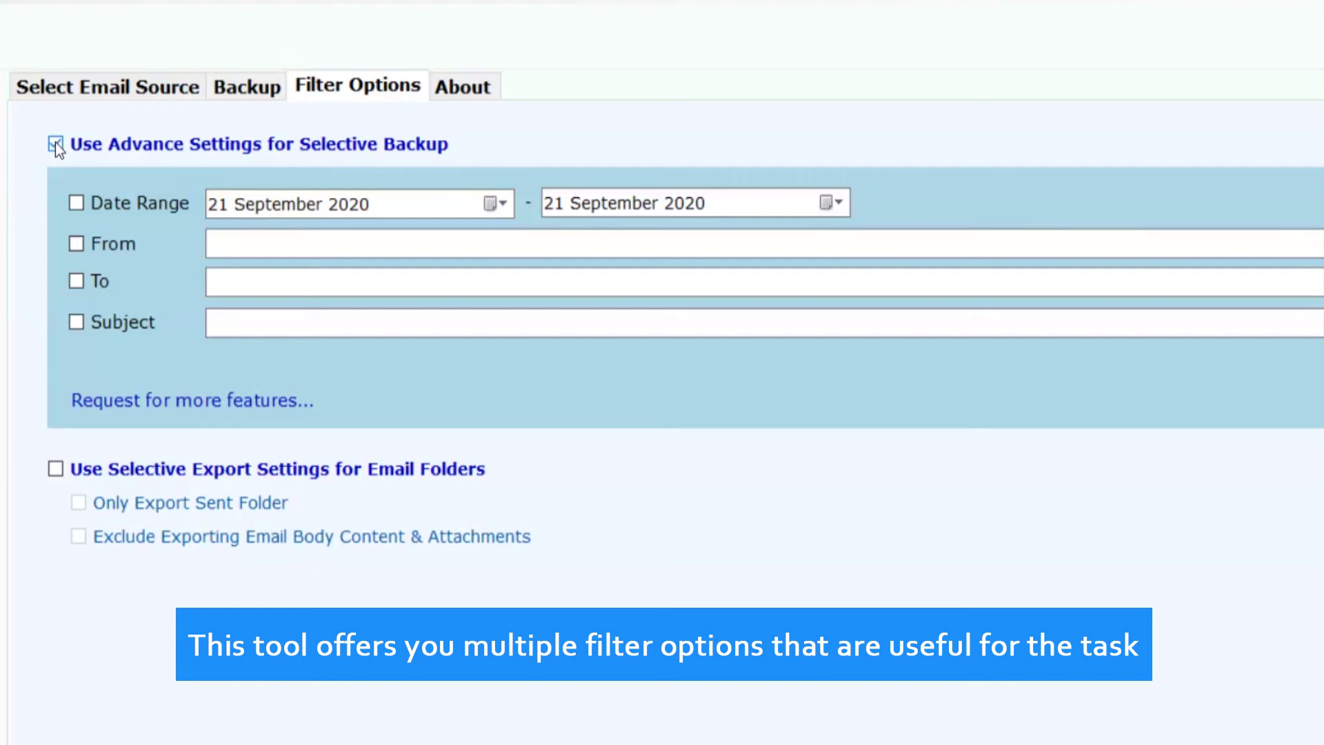
pyautogui.click(56, 146)
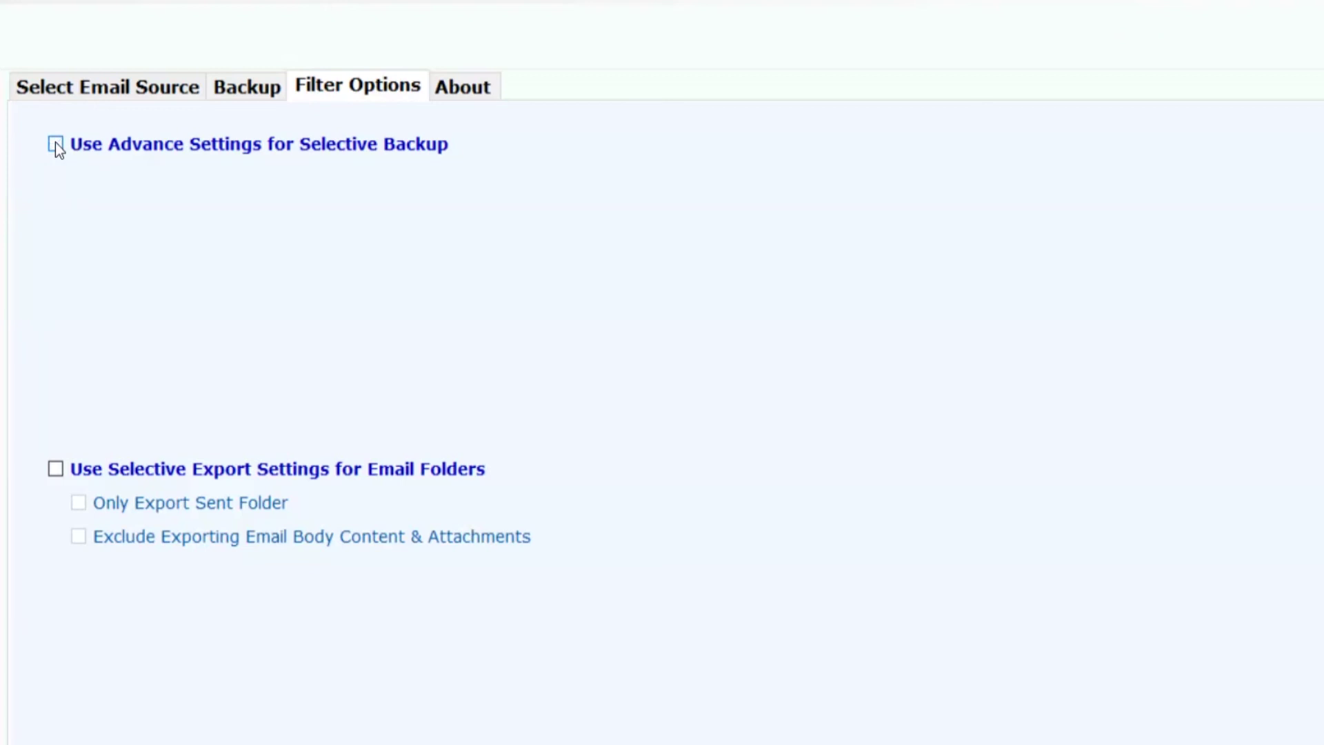
pyautogui.click(56, 469)
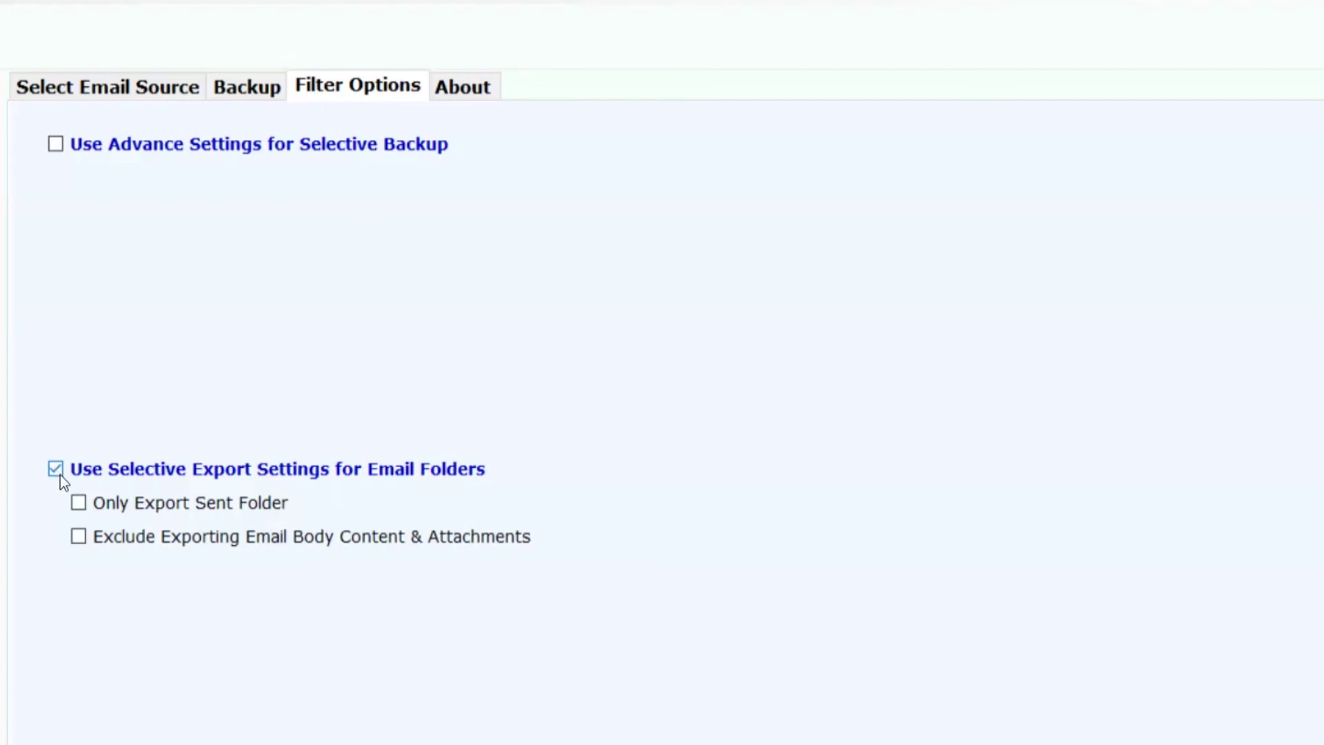
pyautogui.click(79, 503)
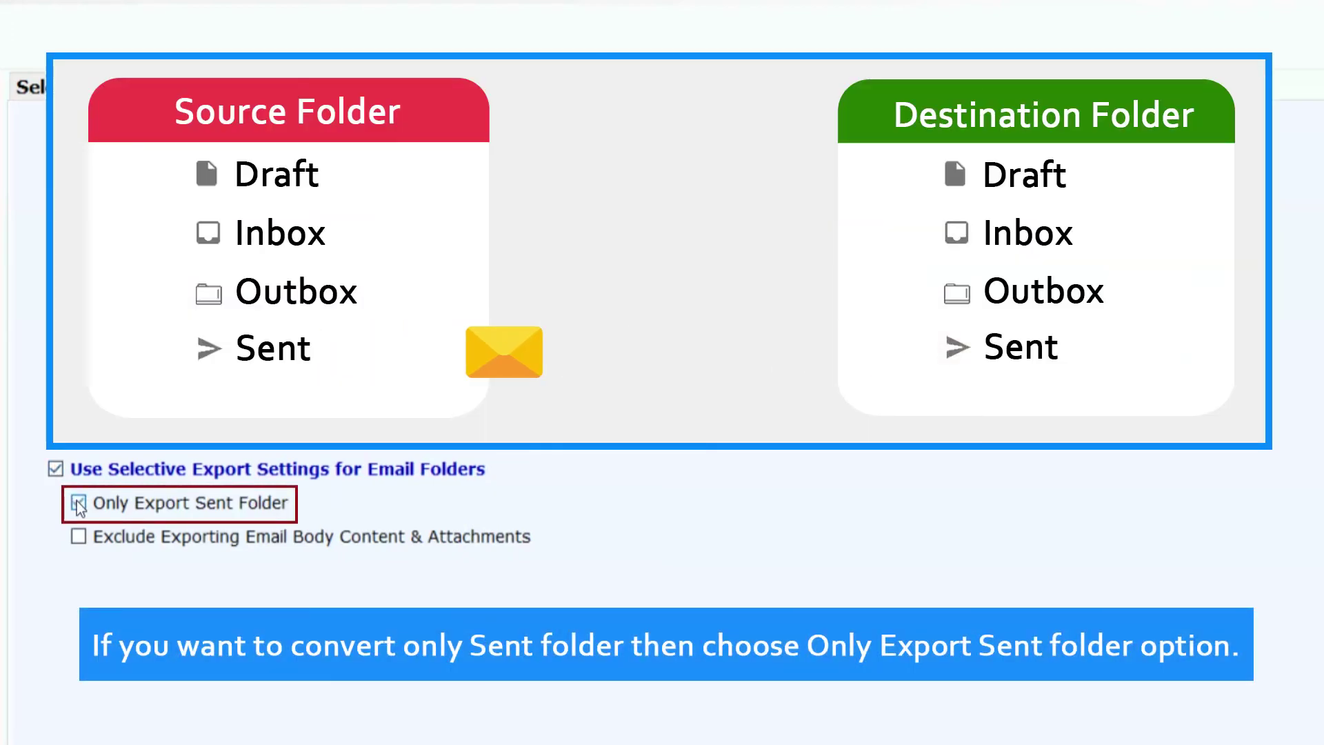
pyautogui.click(78, 504)
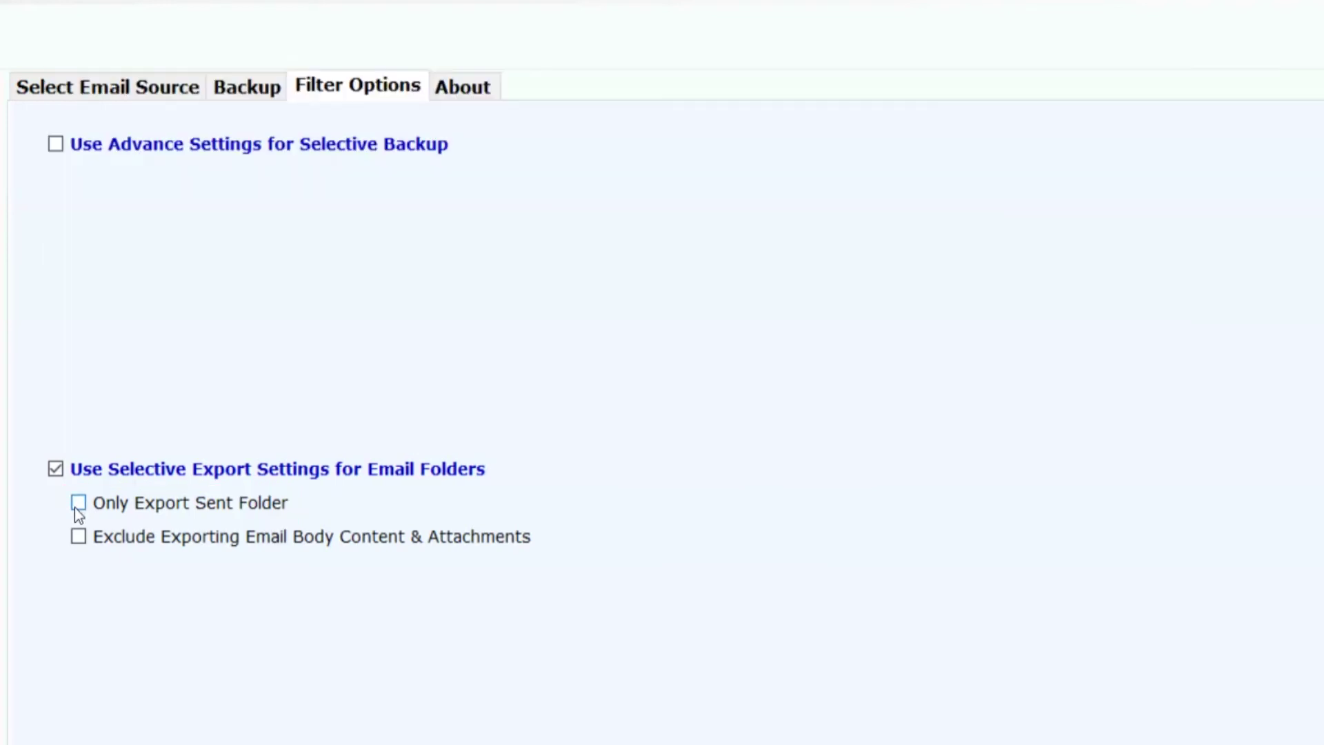
pyautogui.click(78, 537)
pyautogui.click(55, 466)
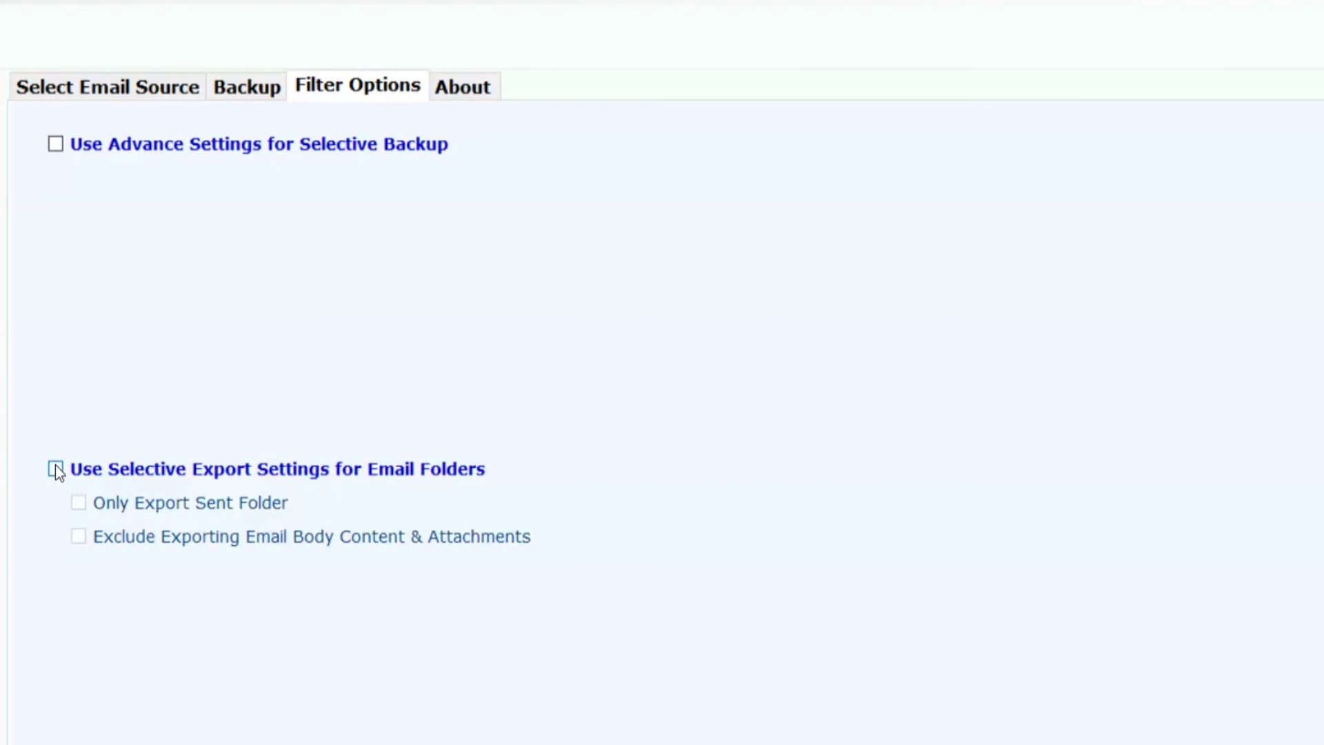
pyautogui.click(246, 90)
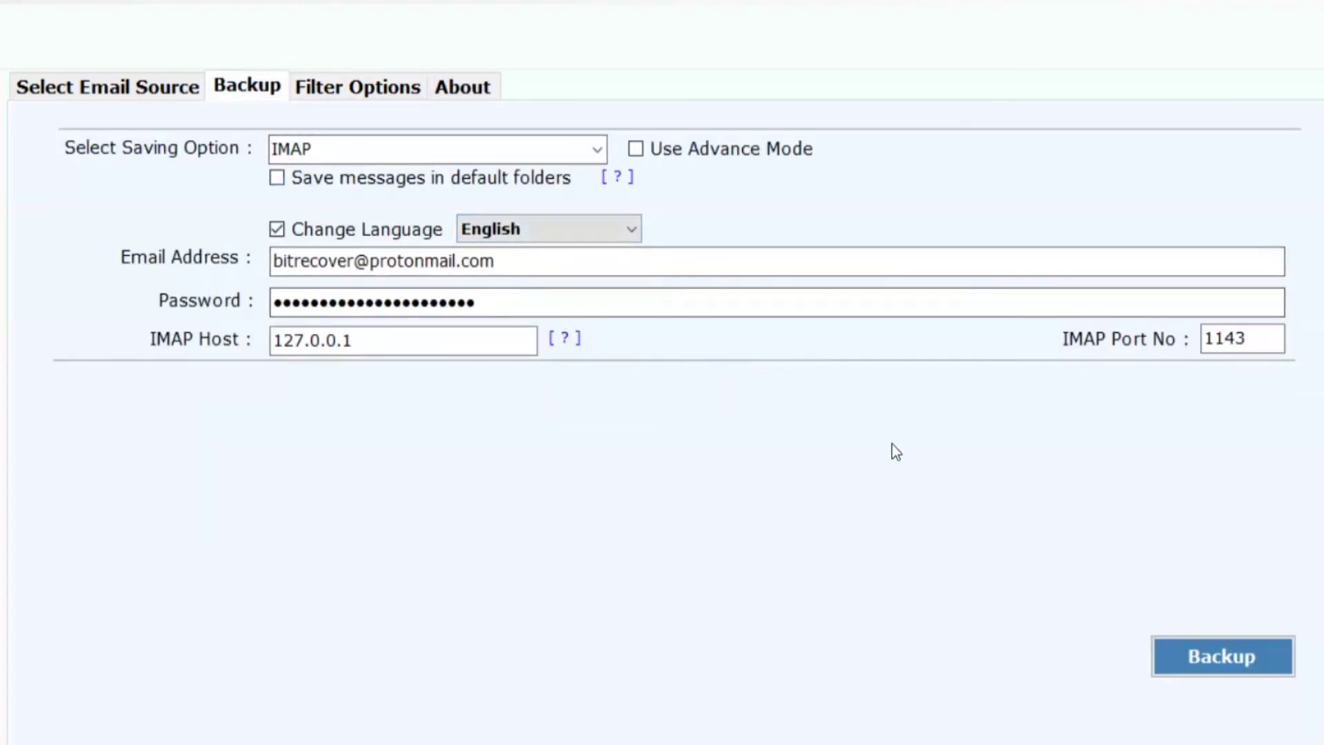
pyautogui.click(1218, 655)
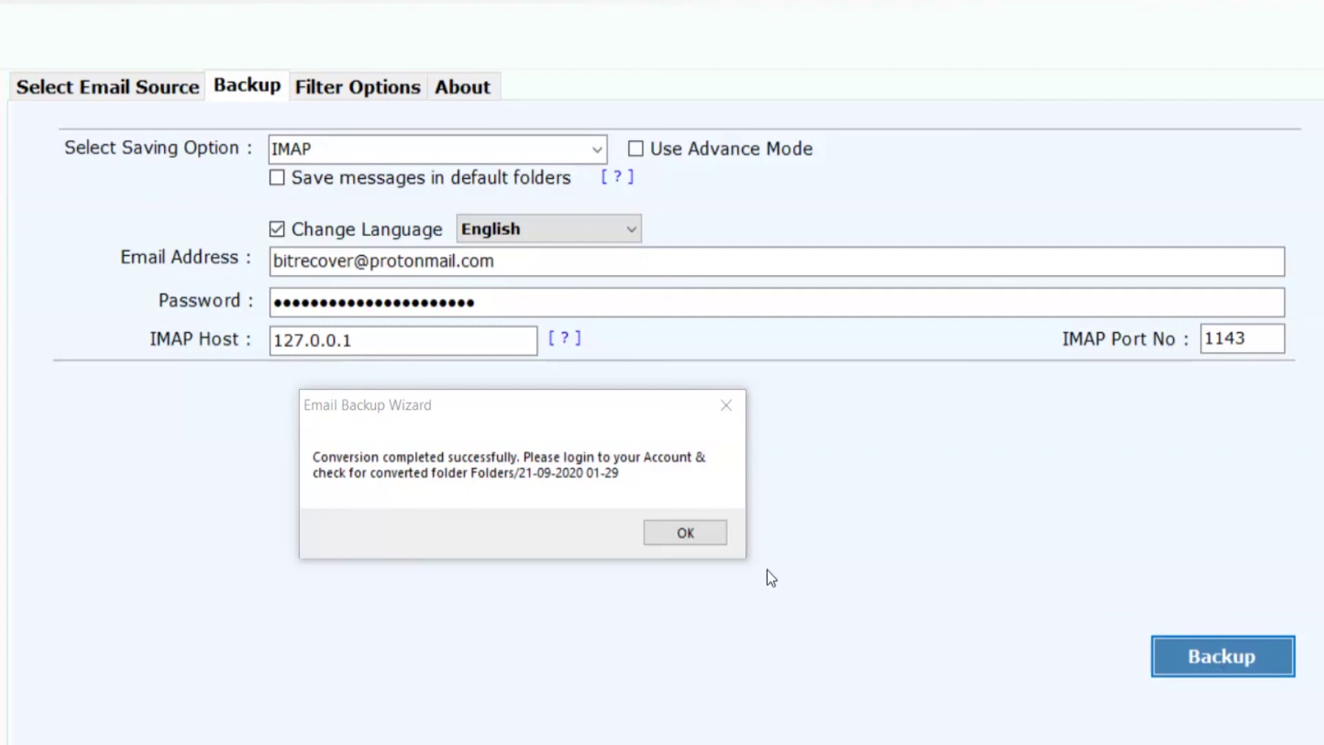
pyautogui.click(692, 535)
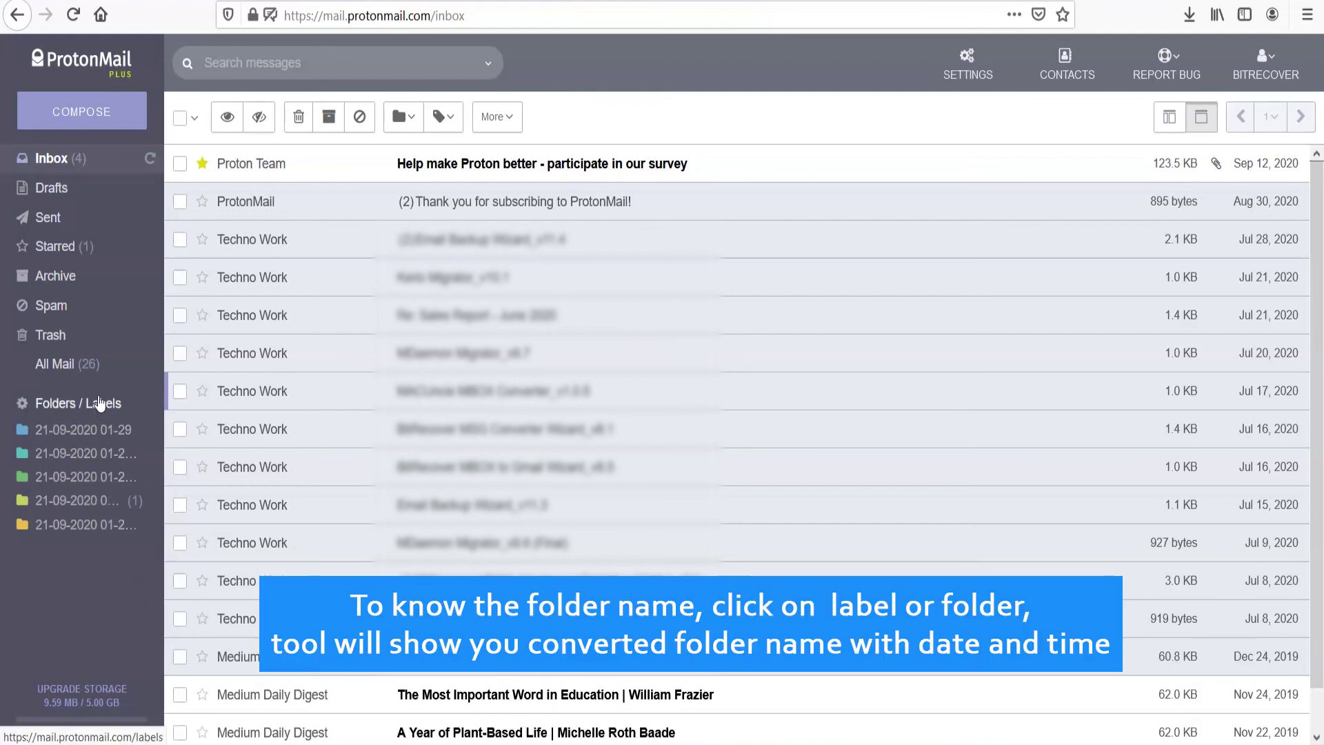
pyautogui.click(100, 403)
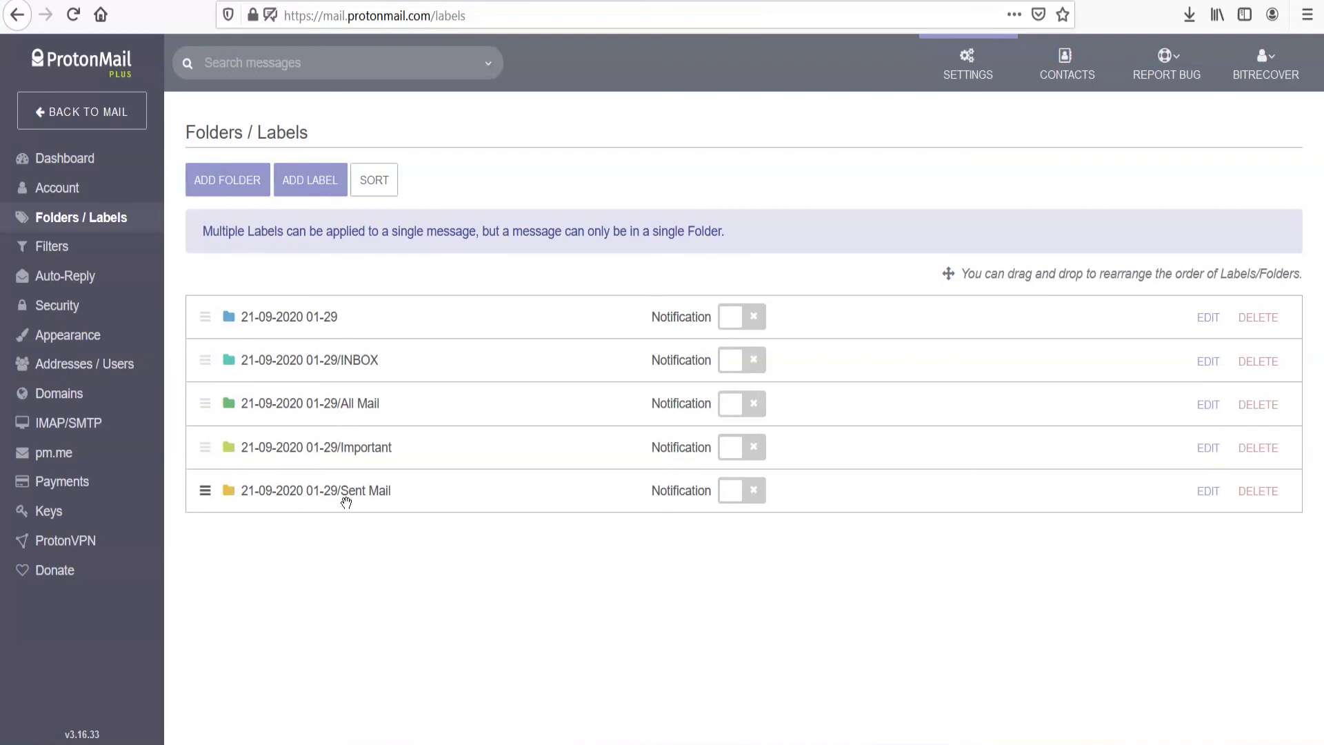
pyautogui.click(86, 115)
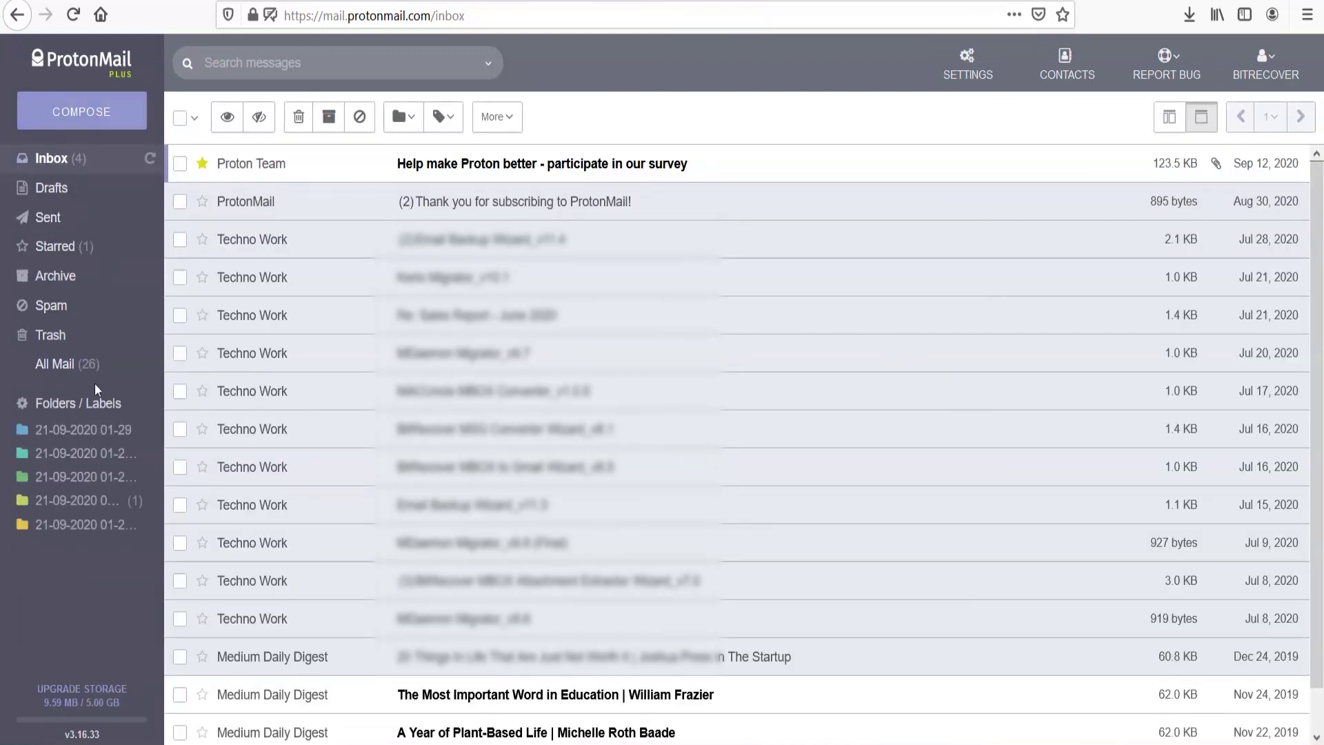
pyautogui.click(107, 476)
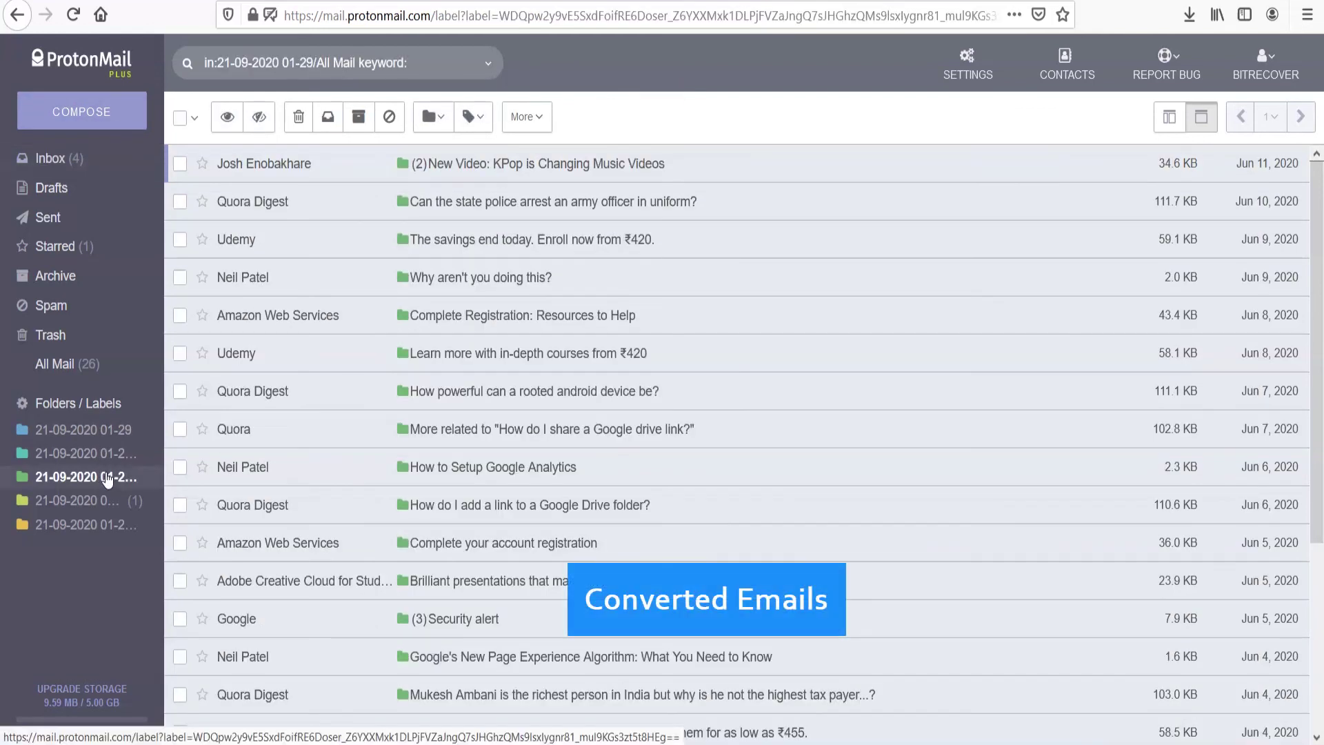